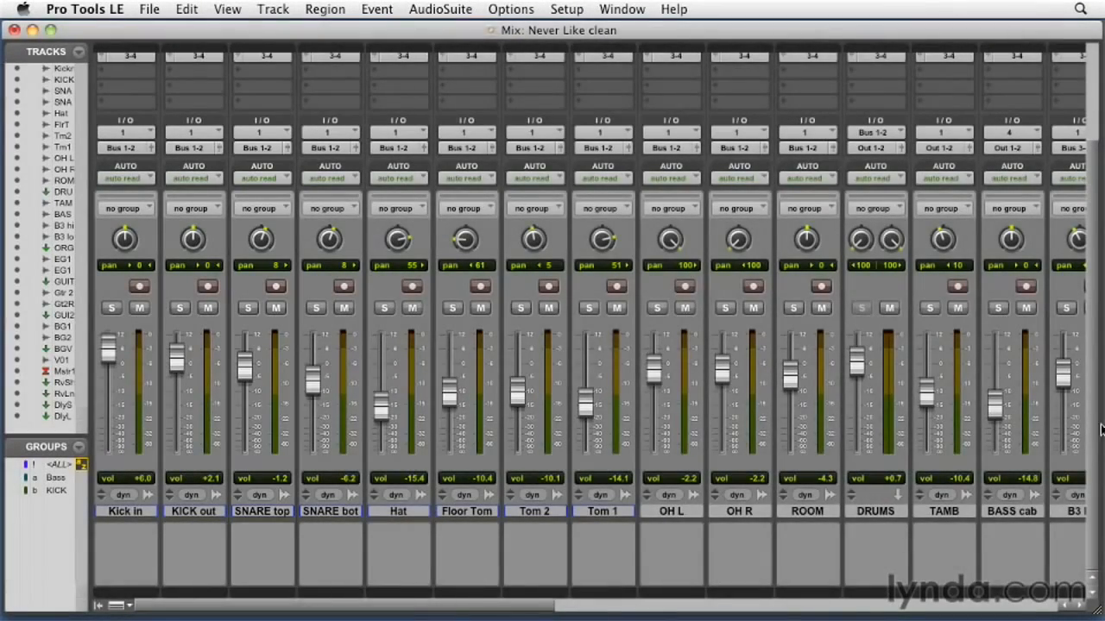
- Insert a mono Compressor/Limiter Dyn 3 on SNARE top in the slot before the EQ and move its window clear of the inserts
scroll(1097, 186, up, 3)
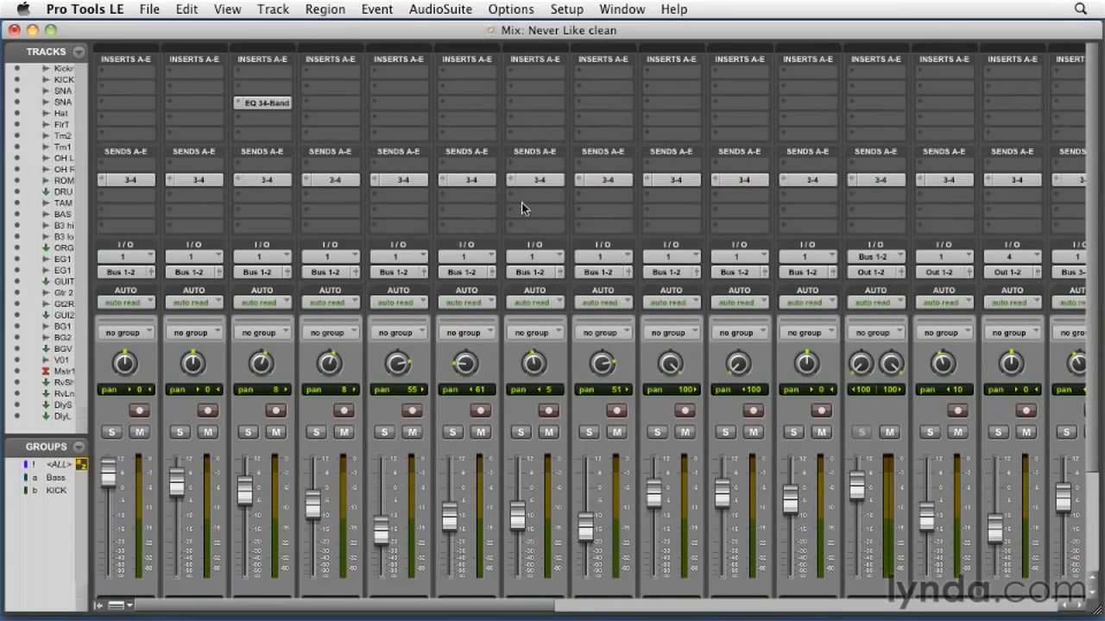
click(261, 94)
mouse_move(311, 112)
mouse_move(507, 134)
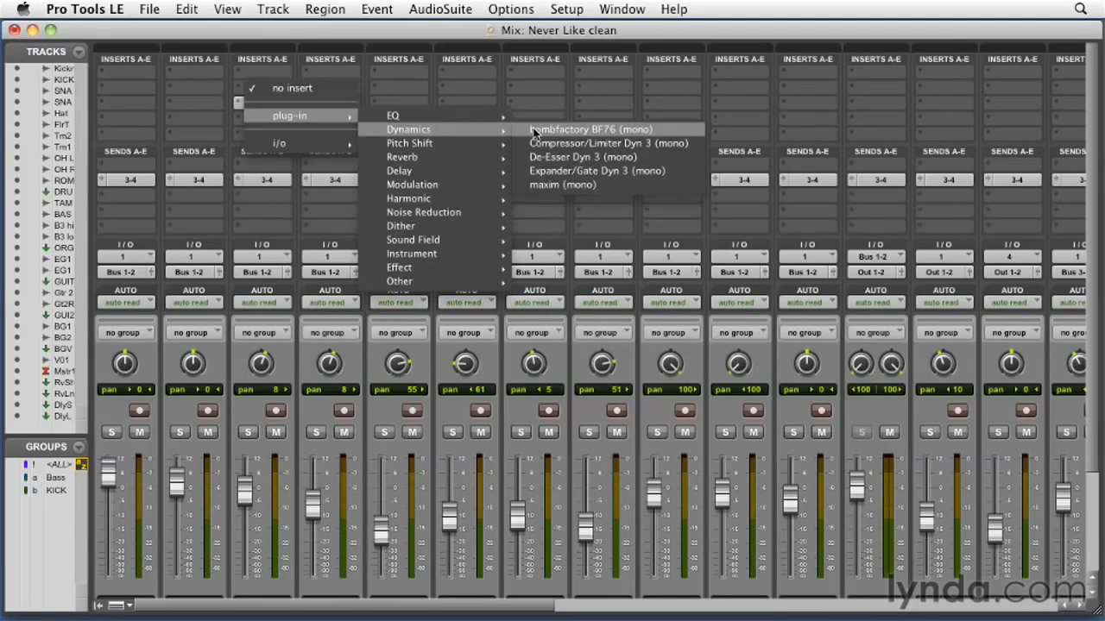
click(574, 143)
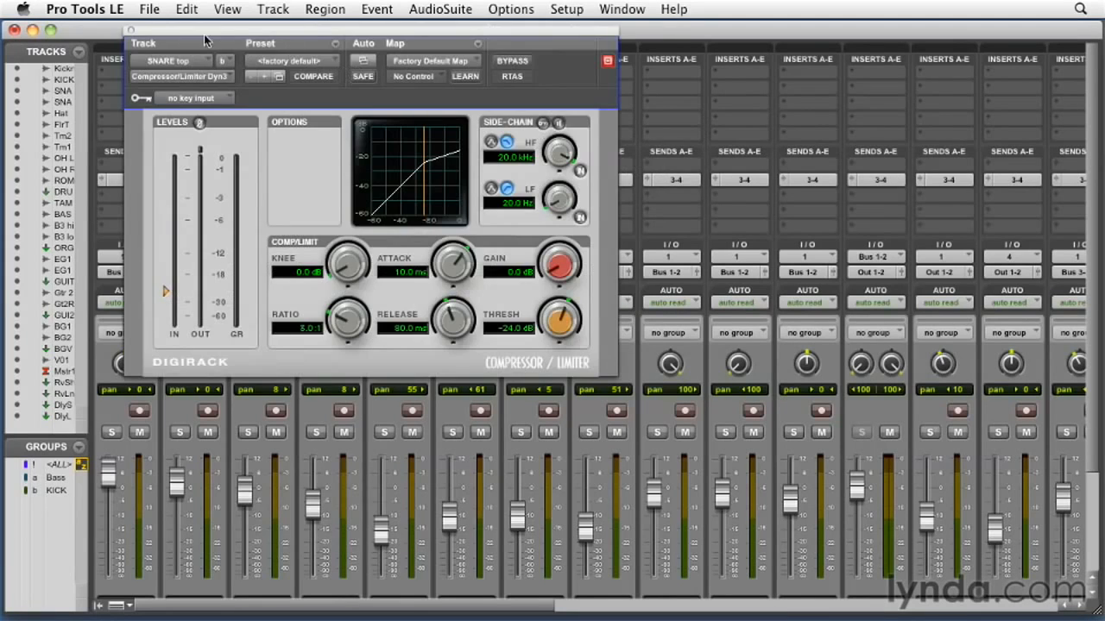
drag(305, 30, 520, 26)
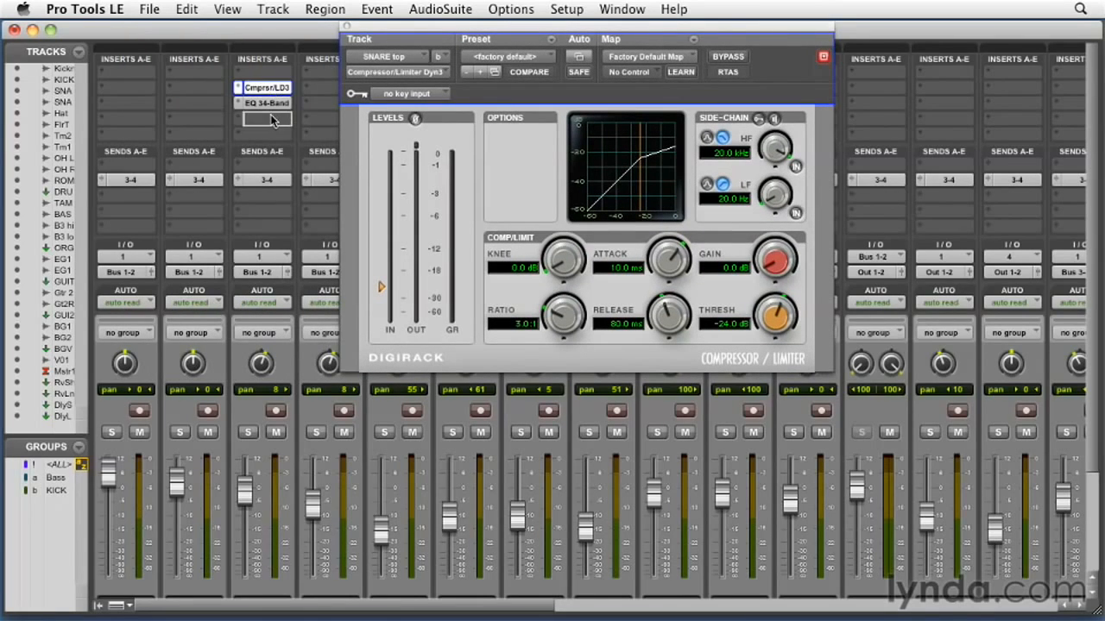
- Move the SNARE top compressor to the slot after the EQ, and return it to the slot before the EQ
drag(273, 120, 273, 119)
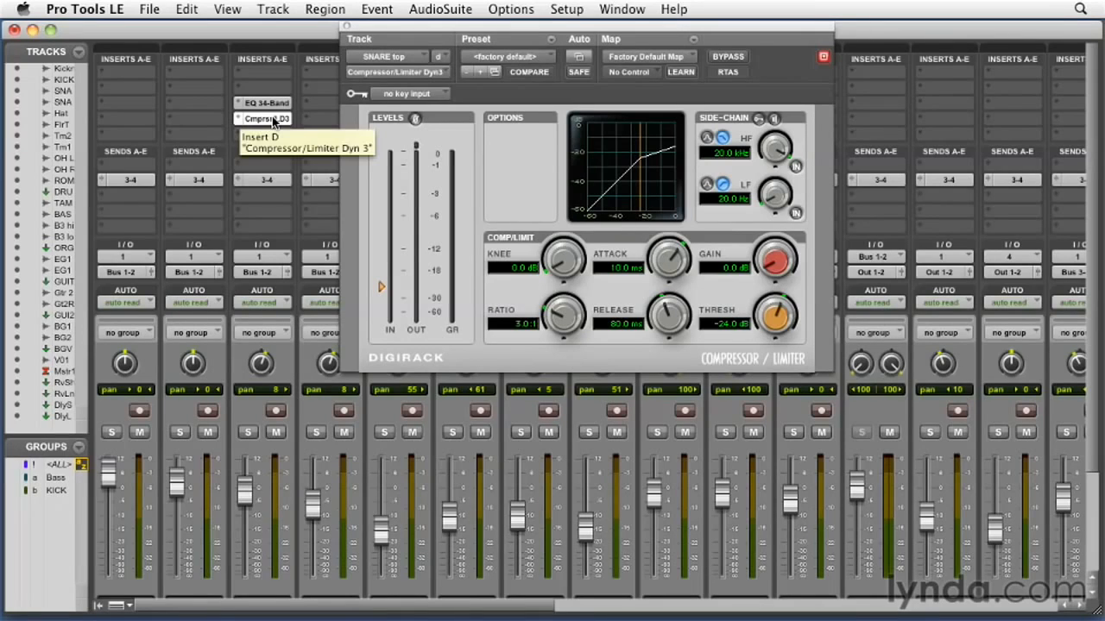
drag(268, 121, 270, 89)
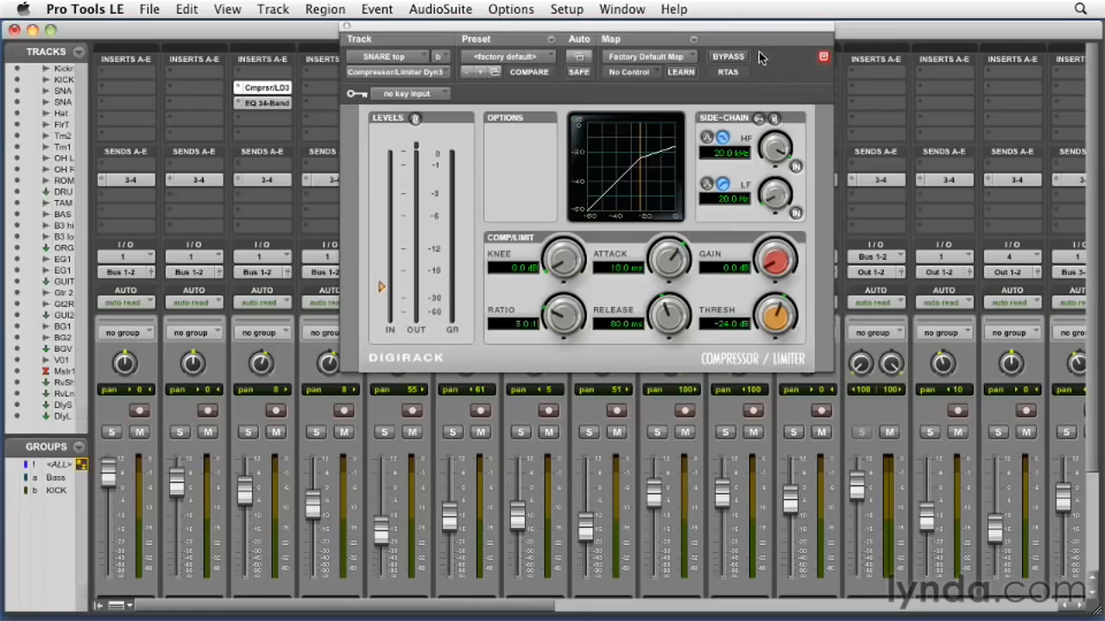
- Solo SNARE top and set the compressor's gain to 4.8 dB, listening with the compressor bypassed before reactivating it
click(247, 432)
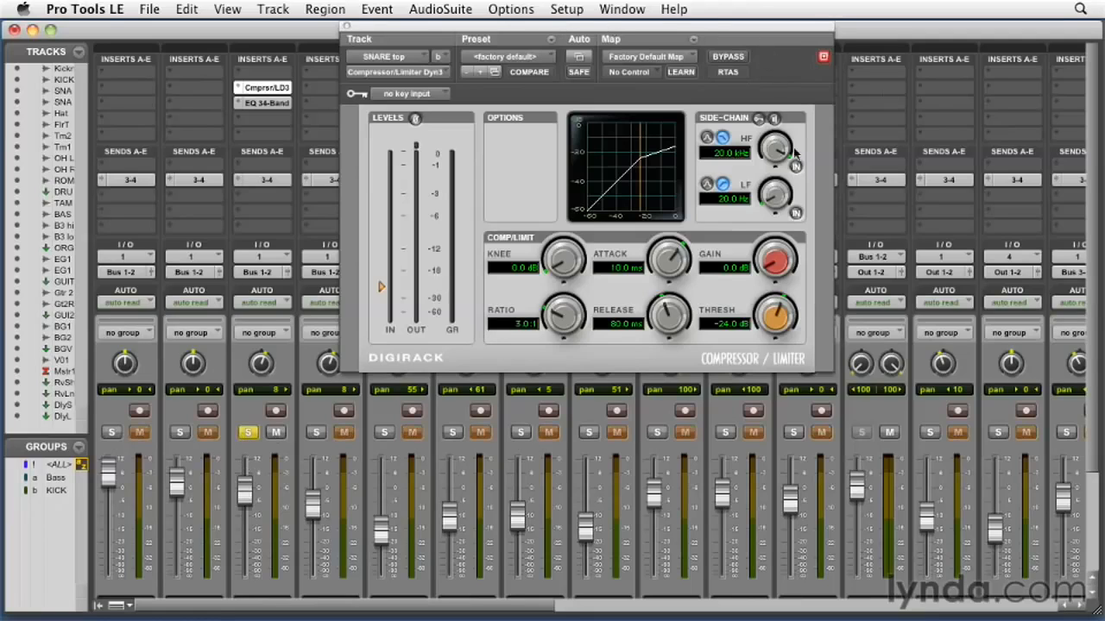
click(726, 57)
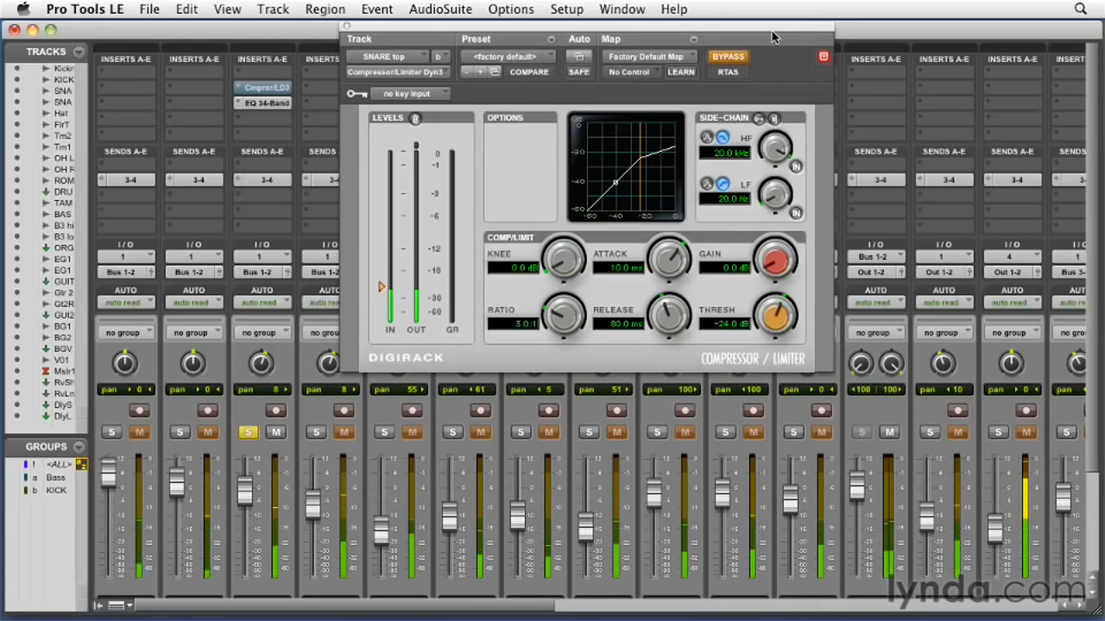
drag(772, 261, 770, 247)
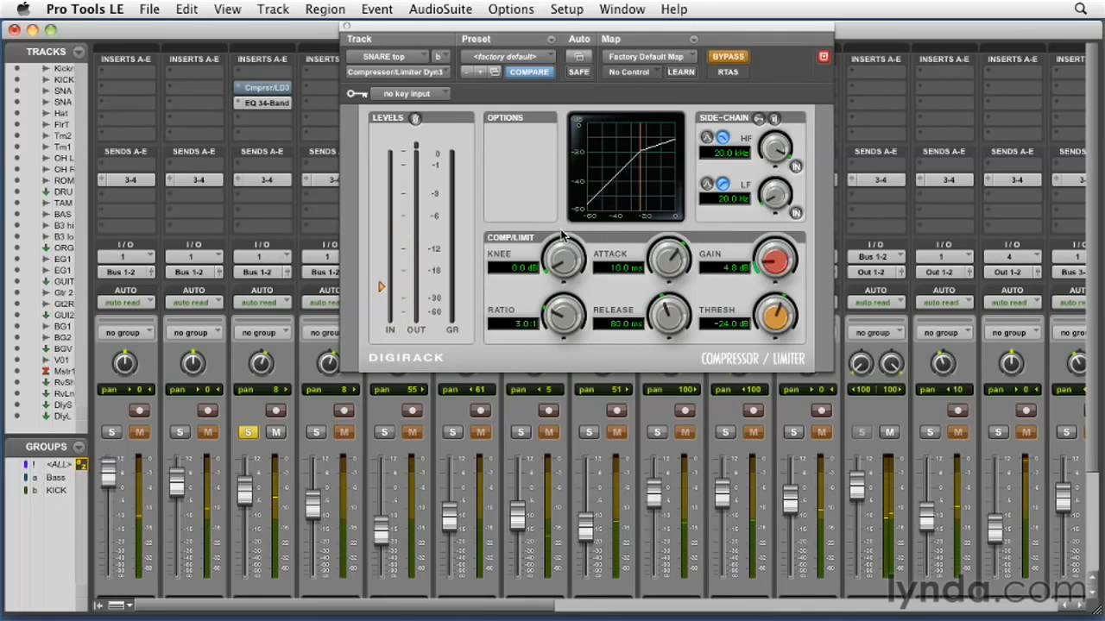
click(726, 56)
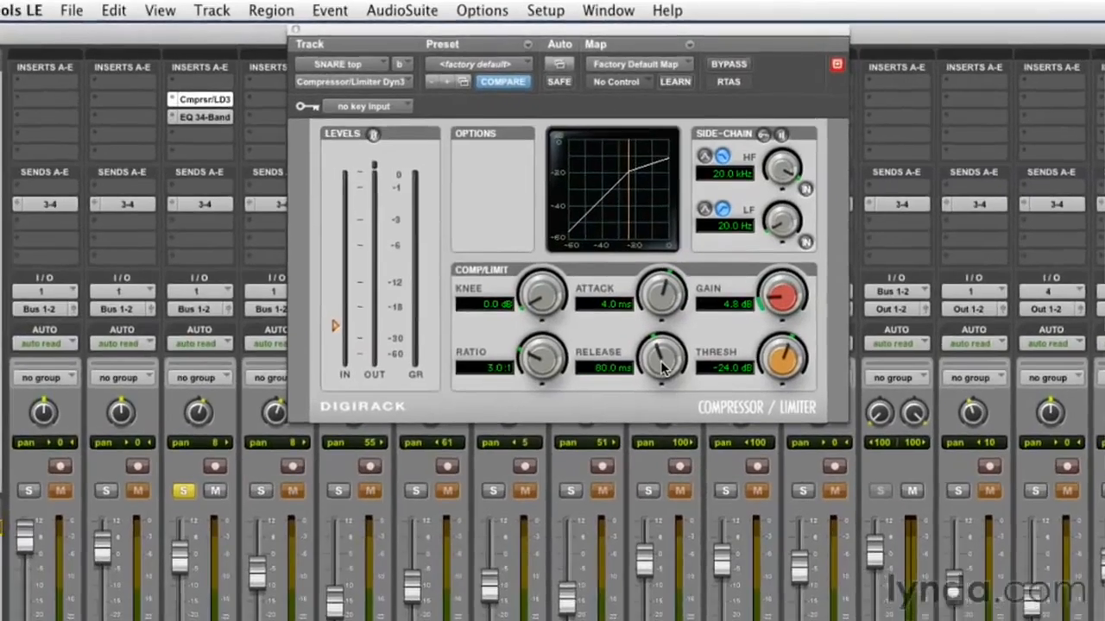
- Configure the snare compressor with a 300 ms attack, a 5.0 ms release and a threshold of -48.3 dB
drag(668, 259, 665, 203)
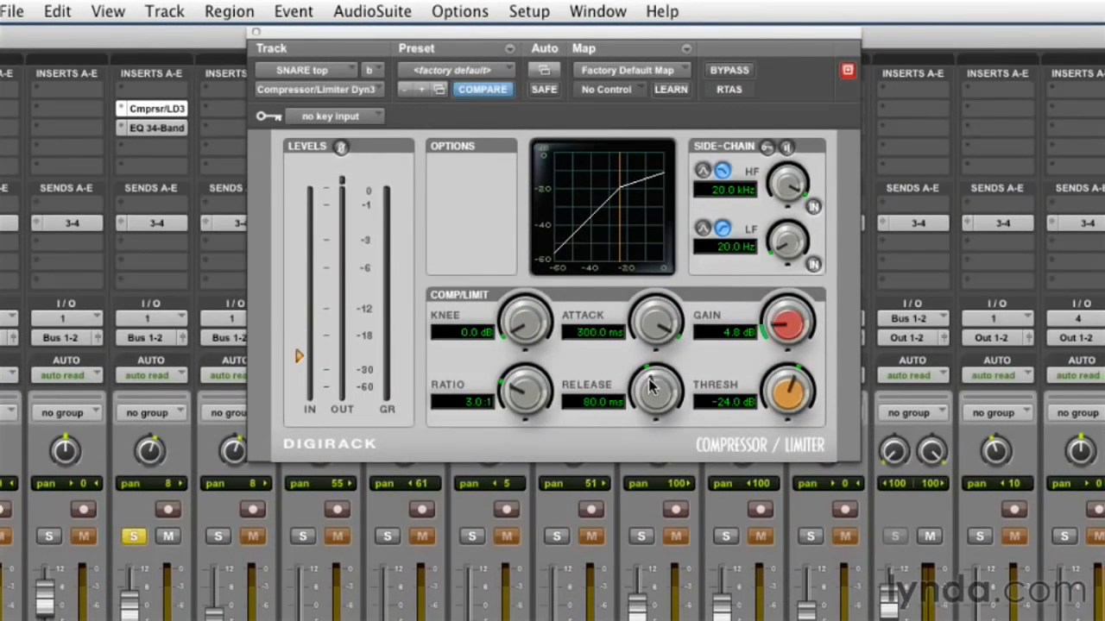
drag(652, 386, 665, 509)
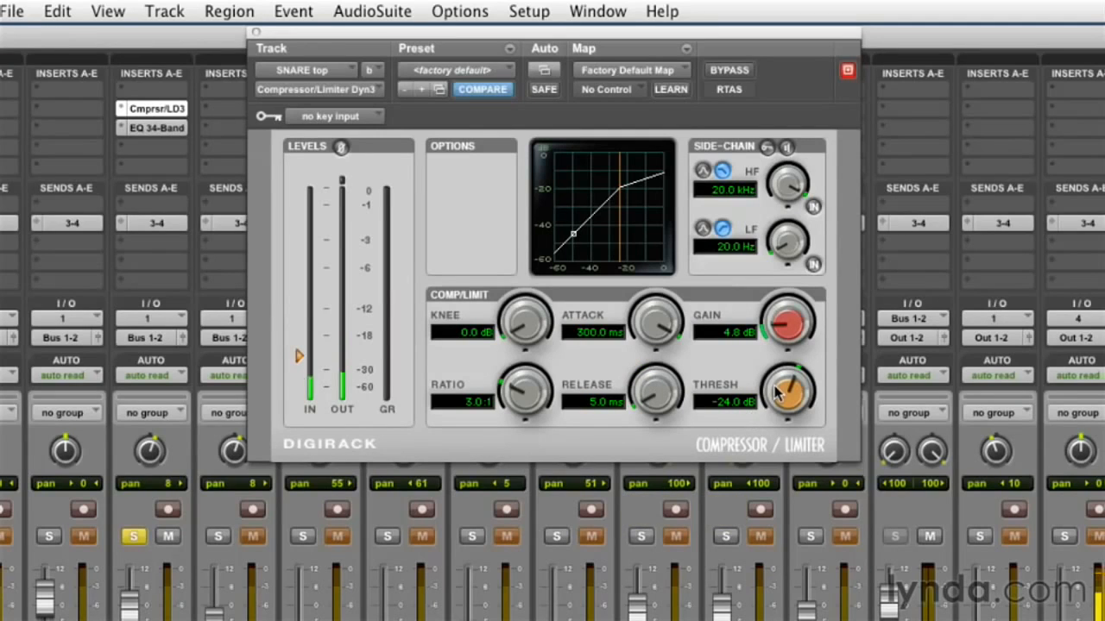
drag(783, 376, 766, 446)
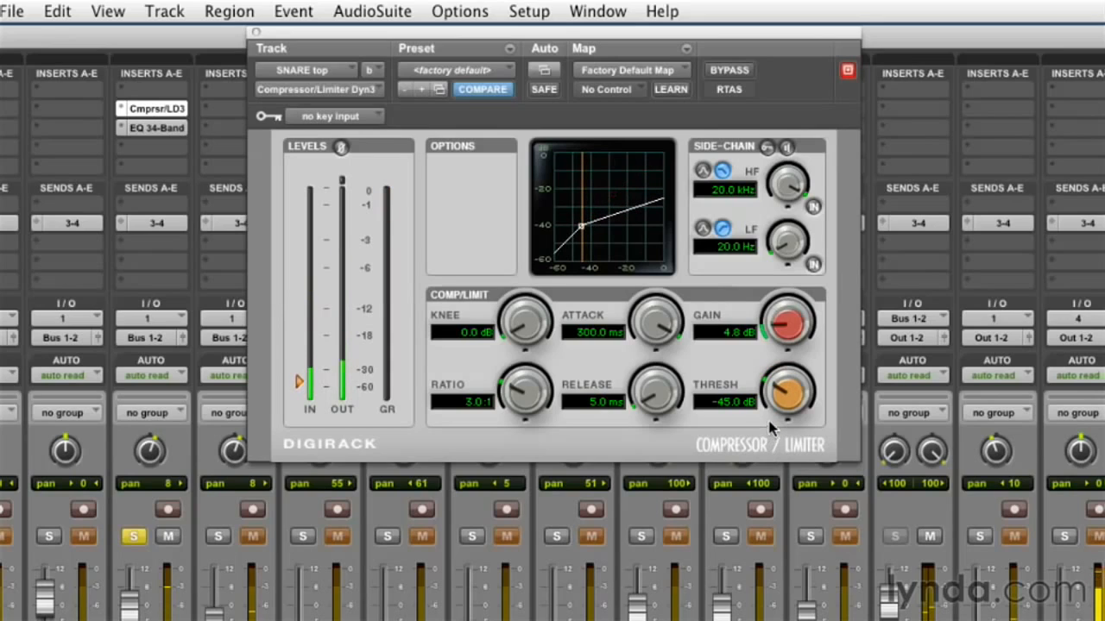
drag(770, 386, 774, 397)
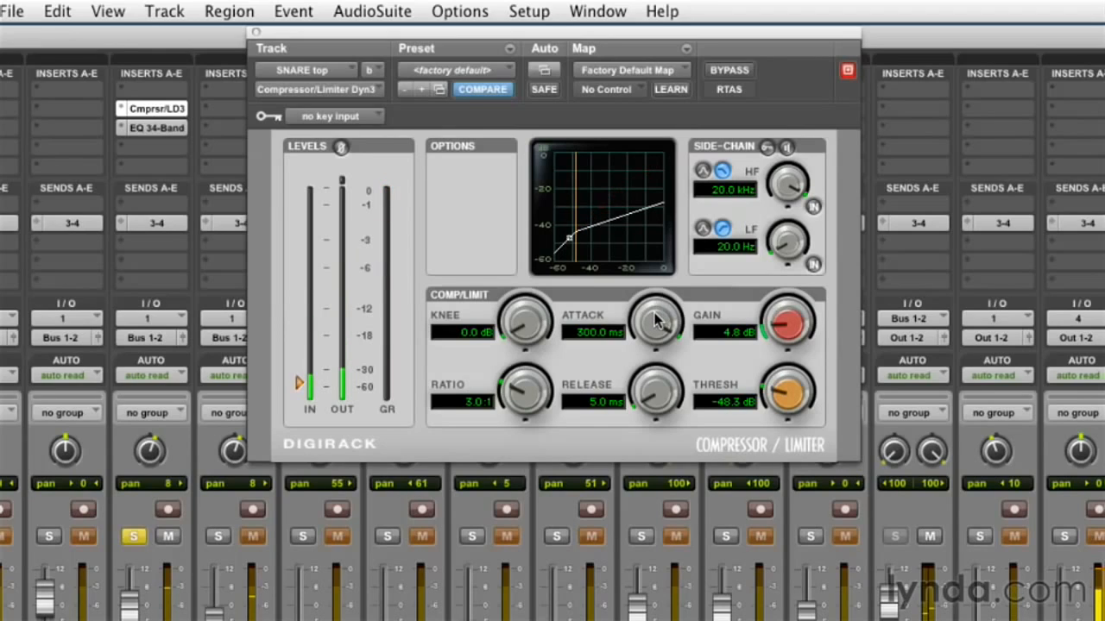
- Adjust the snare compressor's attack by ear to 153.7 ms during playback, trying shorter times of 91.9 and 38.3 ms
mouse_move(655, 321)
mouse_down()
mouse_move(653, 337)
mouse_move(656, 328)
mouse_up()
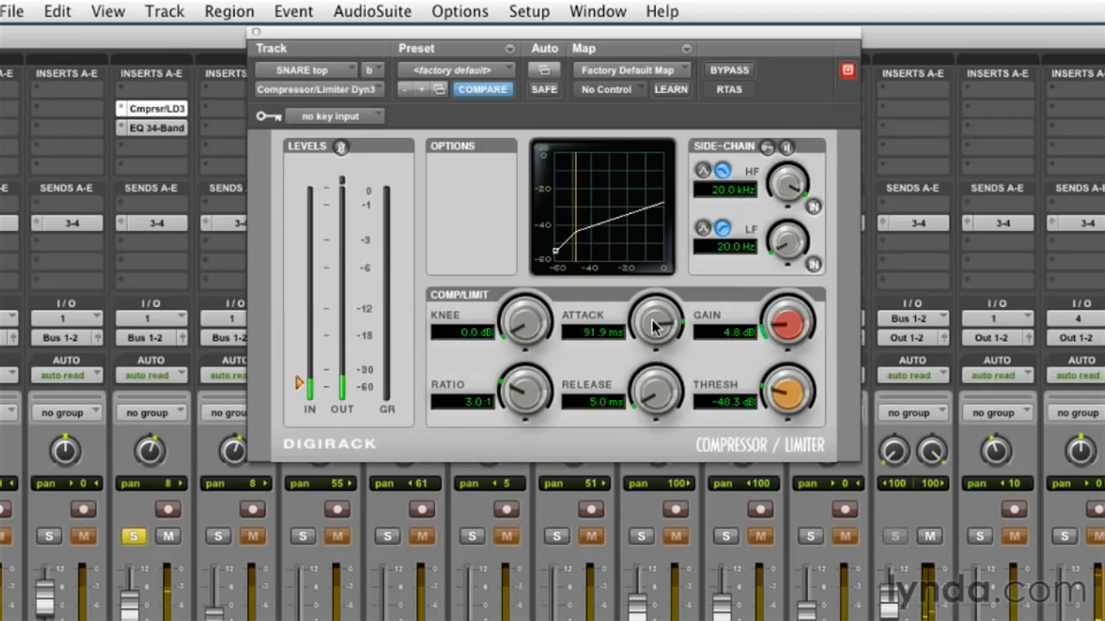
drag(654, 326, 653, 340)
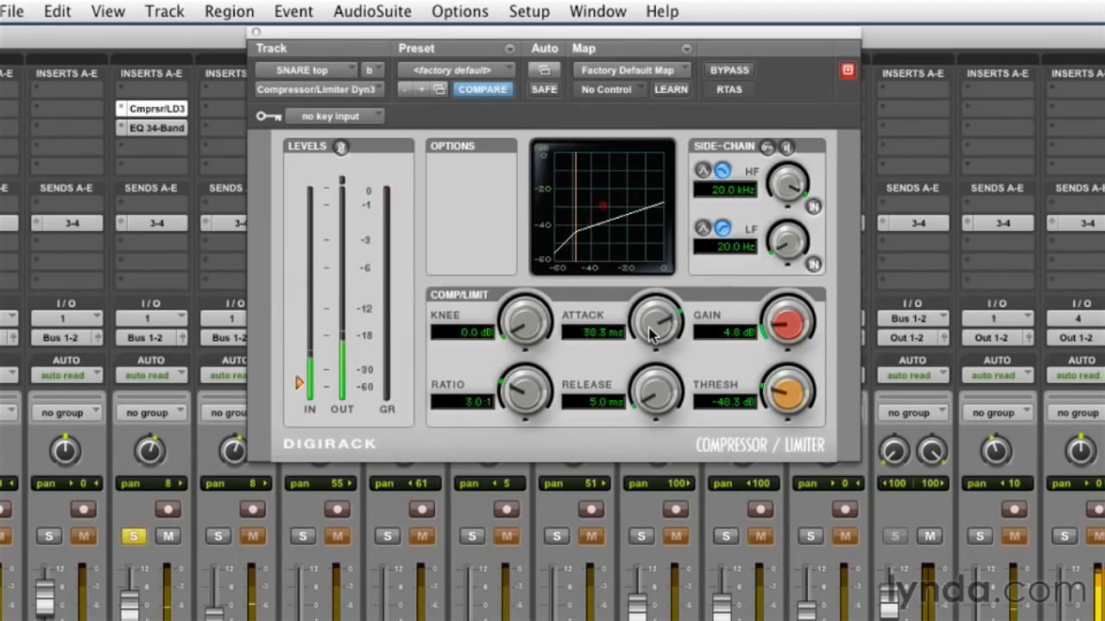
drag(652, 335, 658, 302)
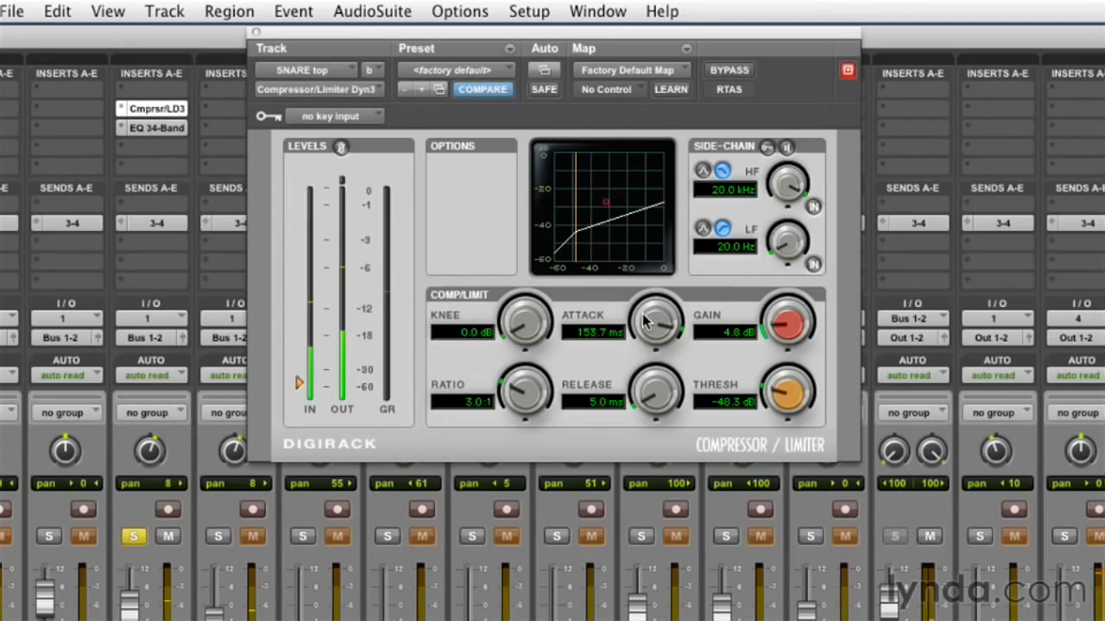
drag(643, 313, 643, 320)
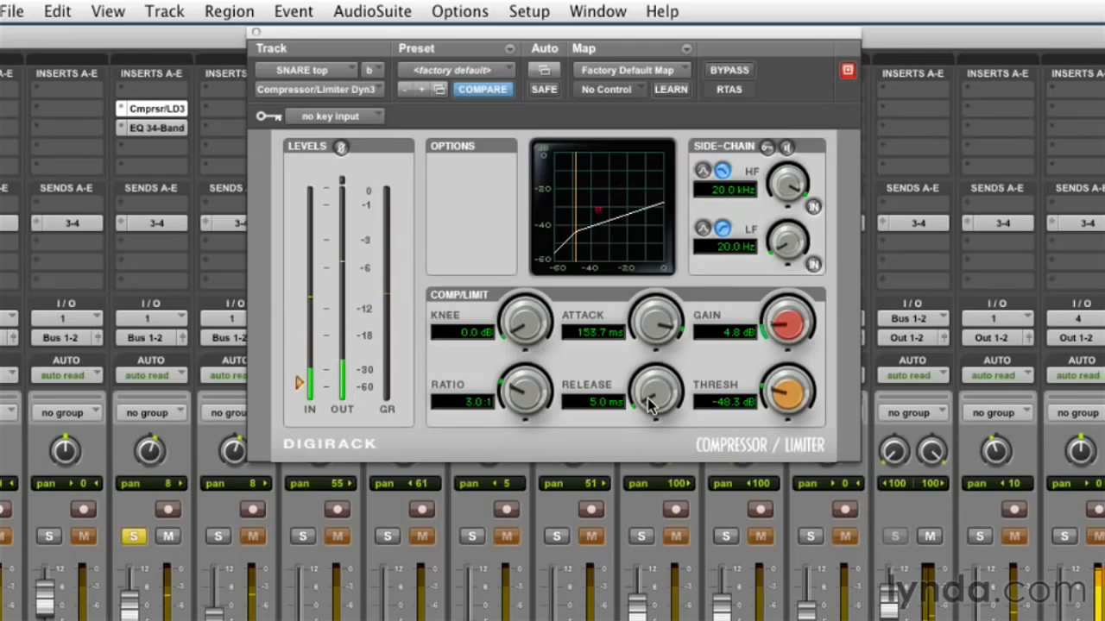
- Fine-tune the snare compressor's release by ear to 12.3 ms
drag(651, 407, 651, 383)
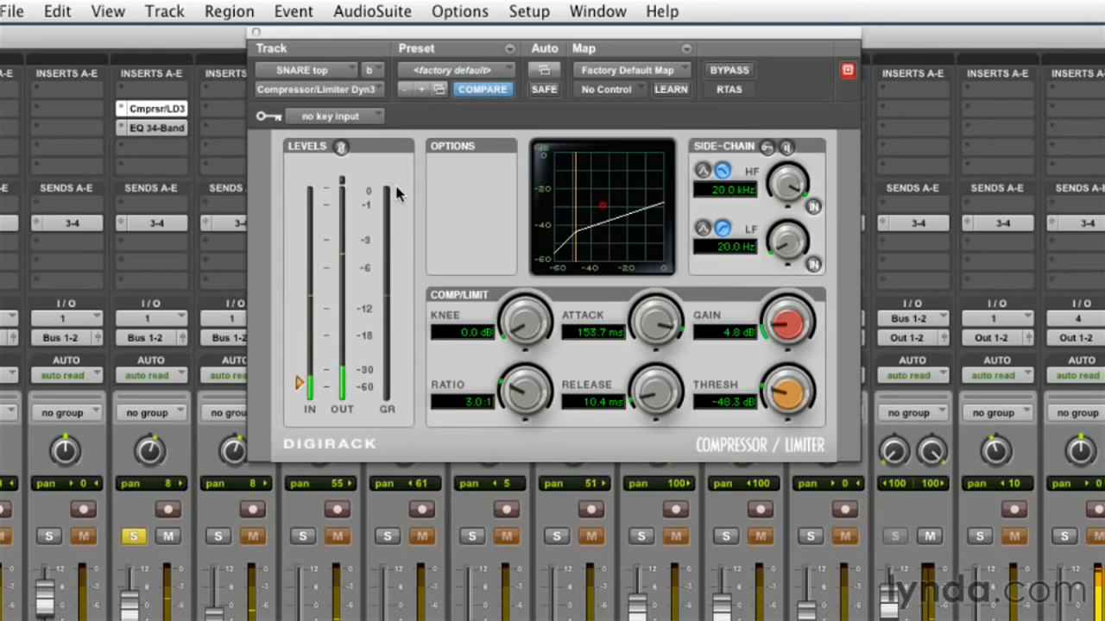
drag(642, 397, 641, 393)
drag(643, 399, 643, 396)
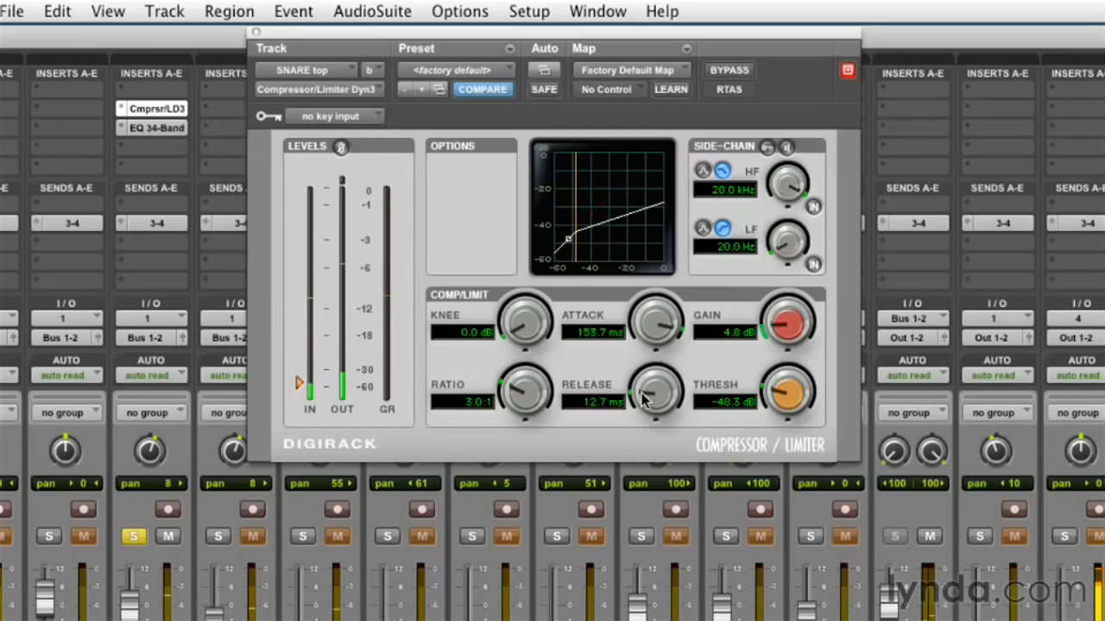
drag(643, 398, 644, 395)
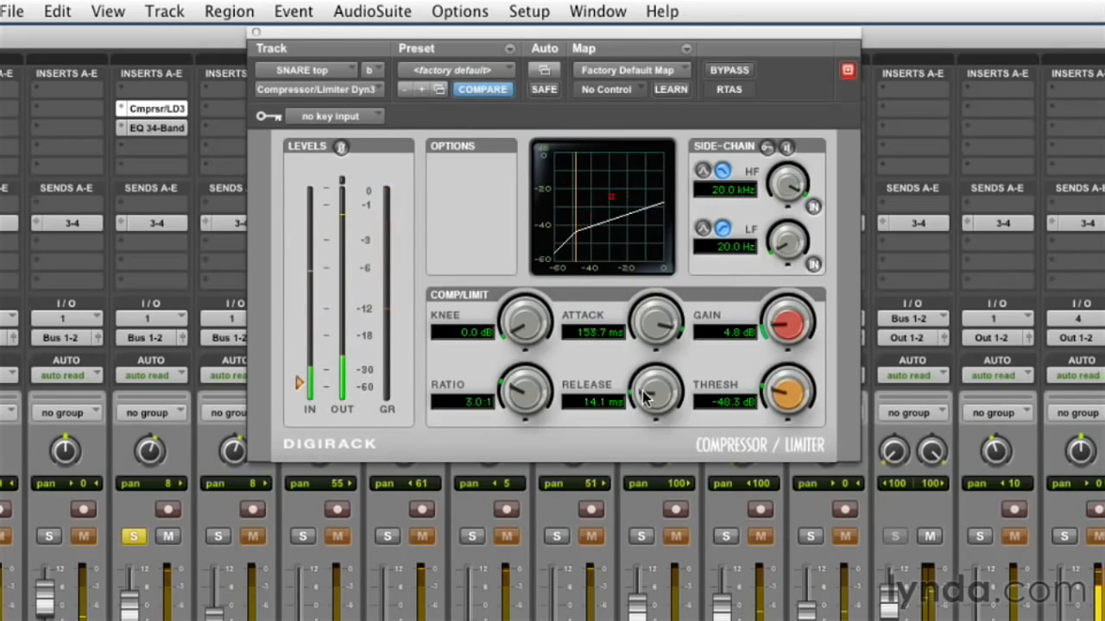
drag(642, 392, 641, 399)
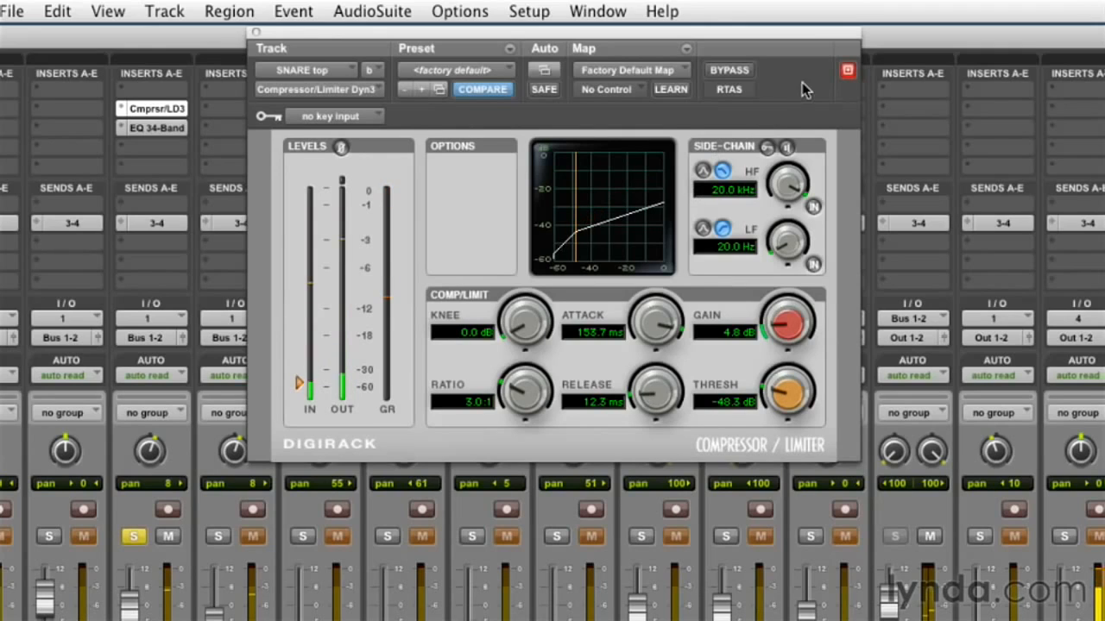
- Set the compressor's attack to 188.8 ms, comparing the soloed snare with the compressor bypassed and active
drag(649, 335, 650, 326)
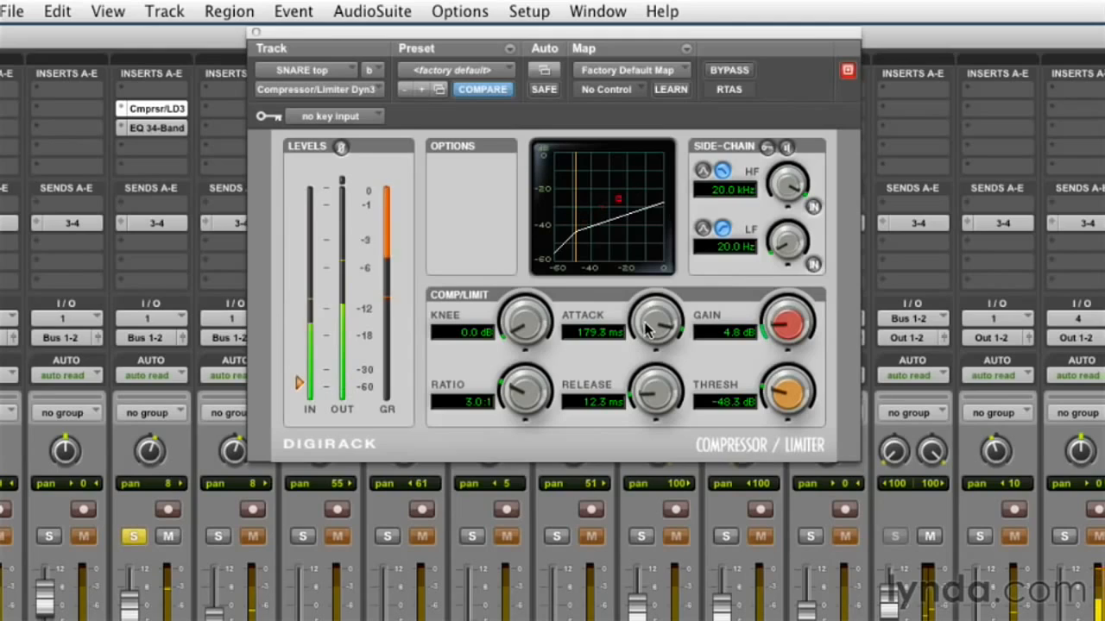
click(732, 68)
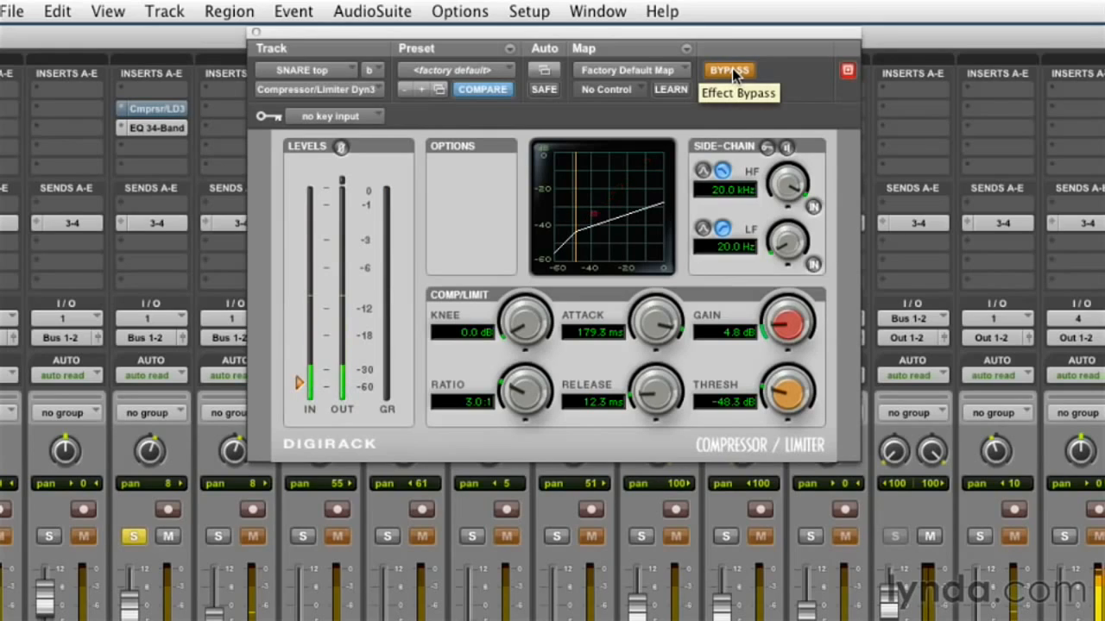
click(731, 68)
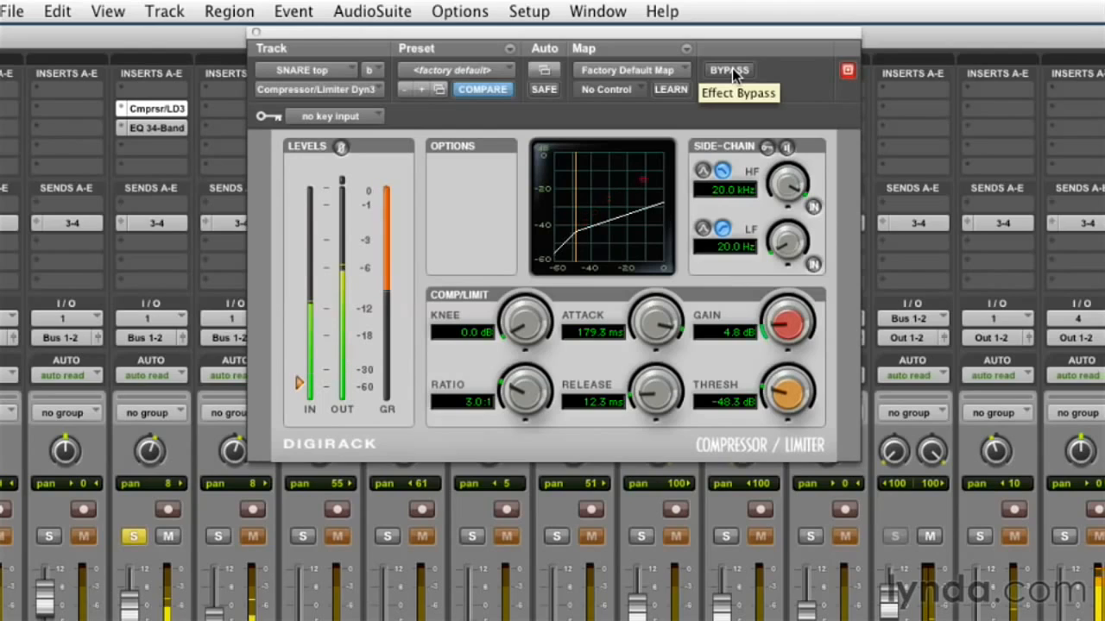
drag(649, 315, 649, 314)
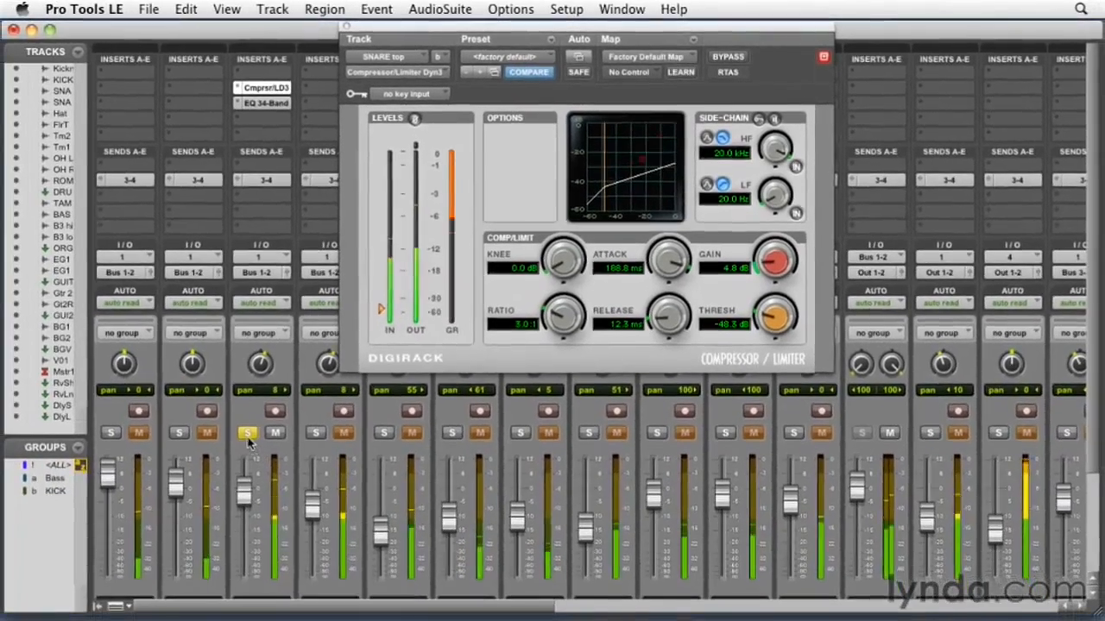
- Unsolo SNARE top and compare the bypassed and active compressor within the full mix, leaving it active
click(187, 486)
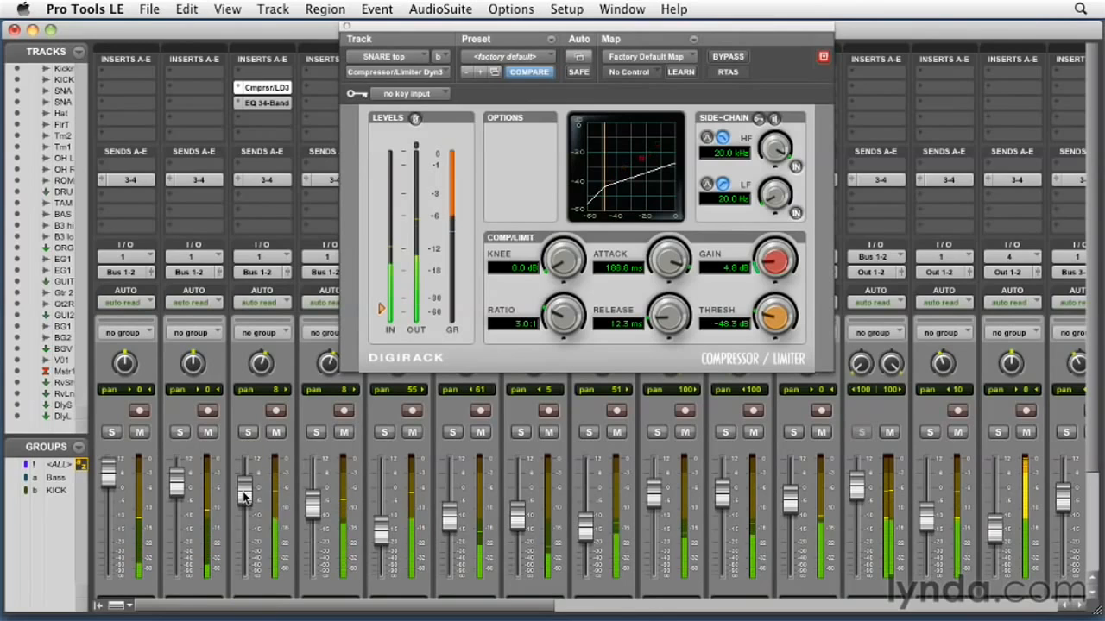
click(727, 57)
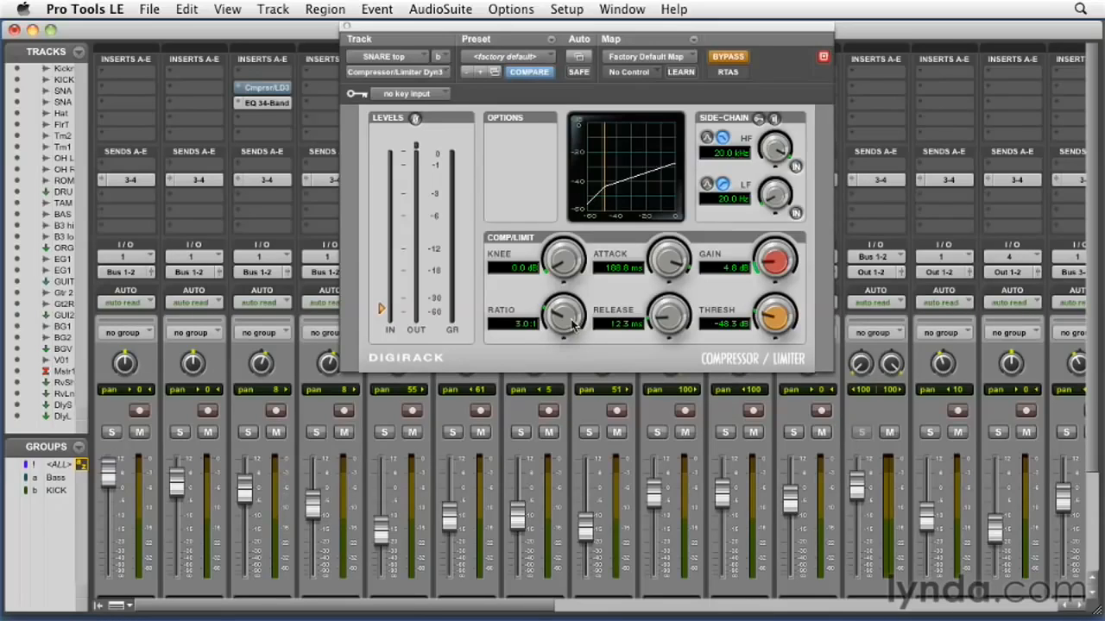
click(730, 59)
click(730, 58)
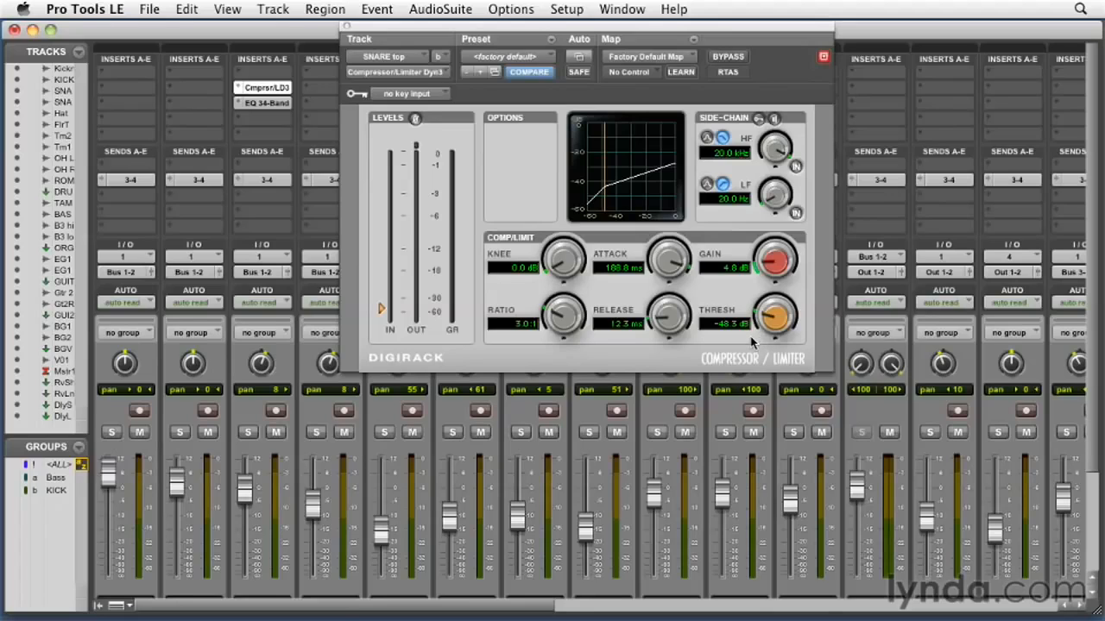
- Set the snare compressor's gain to 2.6 dB and its threshold to -49.2 dB
drag(767, 269, 767, 271)
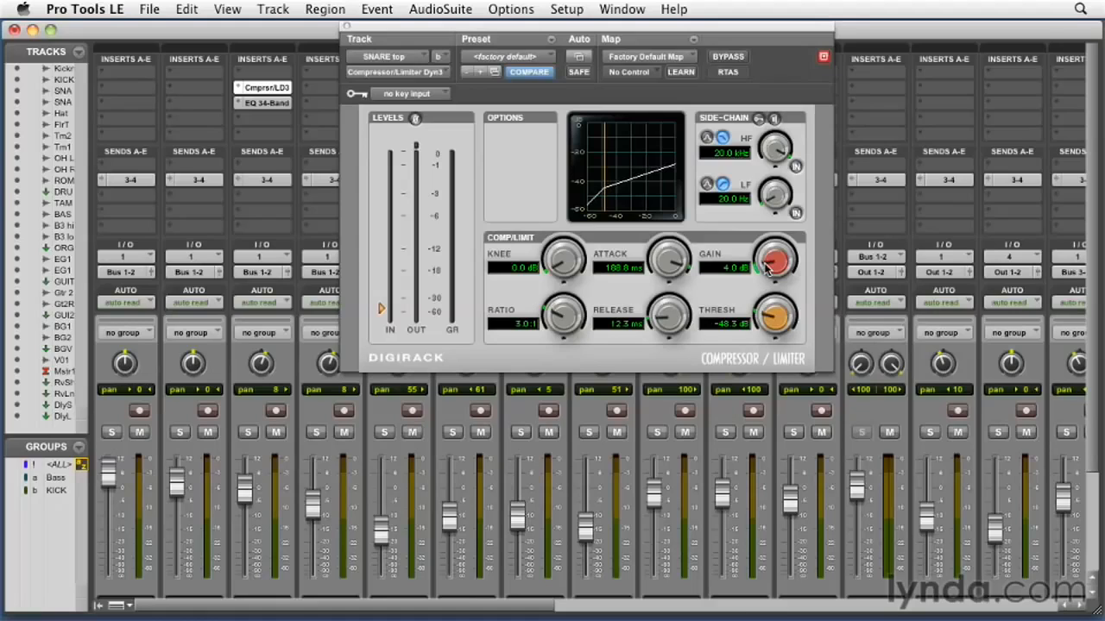
drag(767, 269, 768, 274)
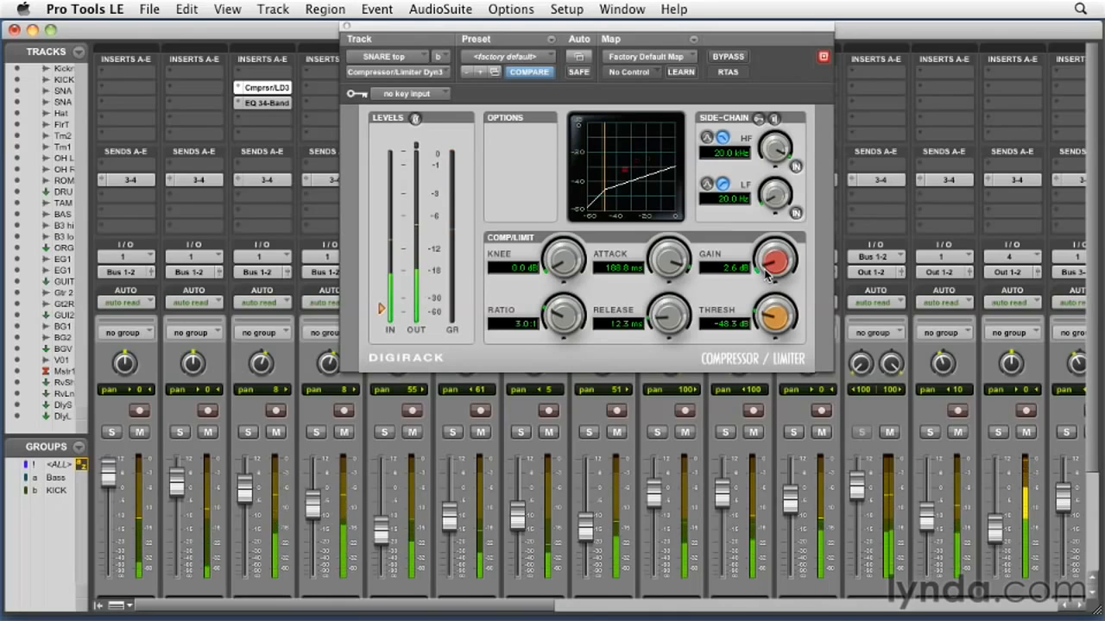
drag(775, 318, 764, 320)
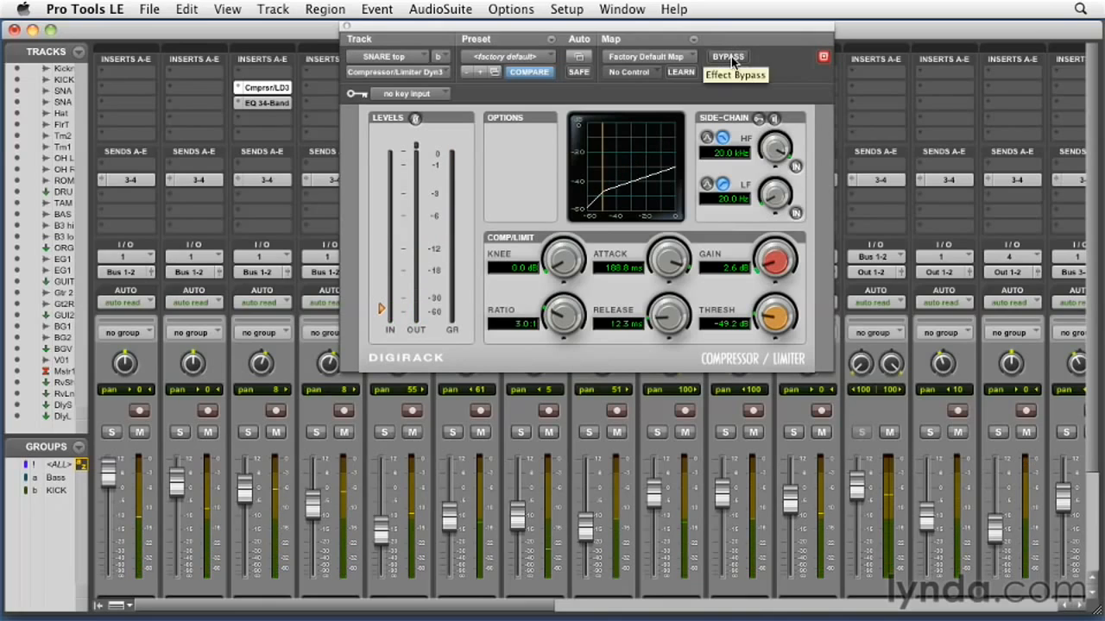
- Compare the full mix with the snare compressor bypassed and active, leave it active, and close the plug-in window
click(728, 57)
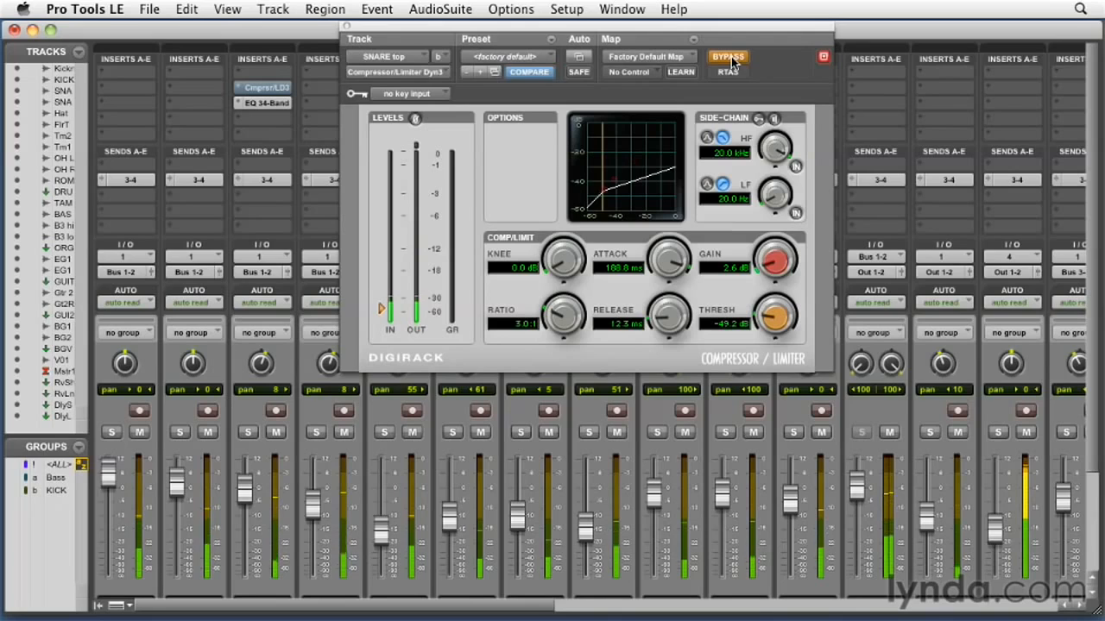
click(731, 57)
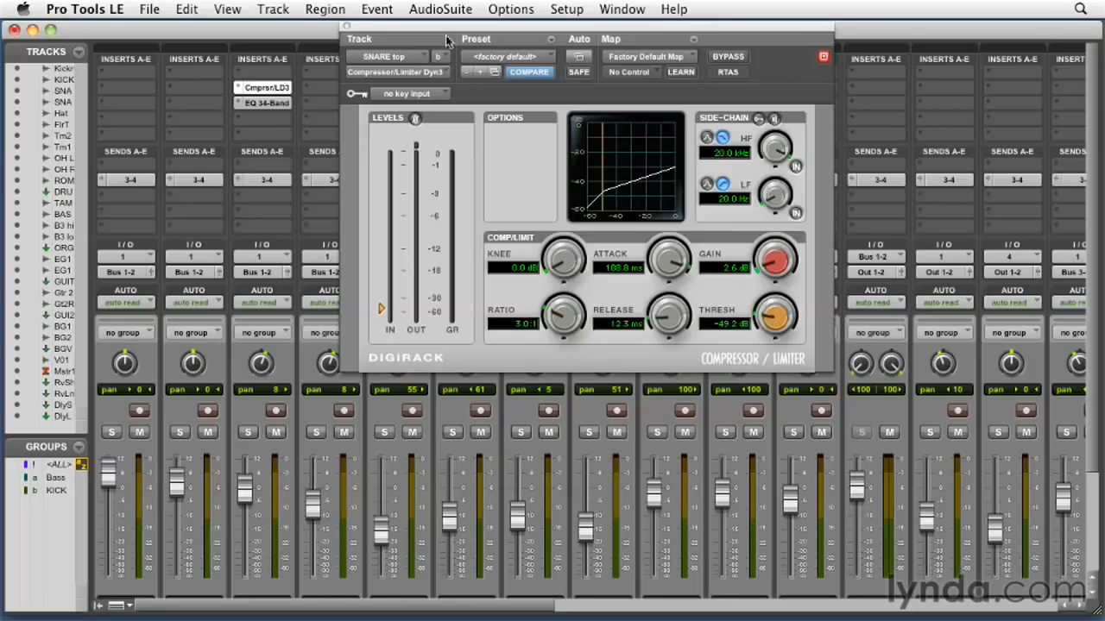
click(343, 30)
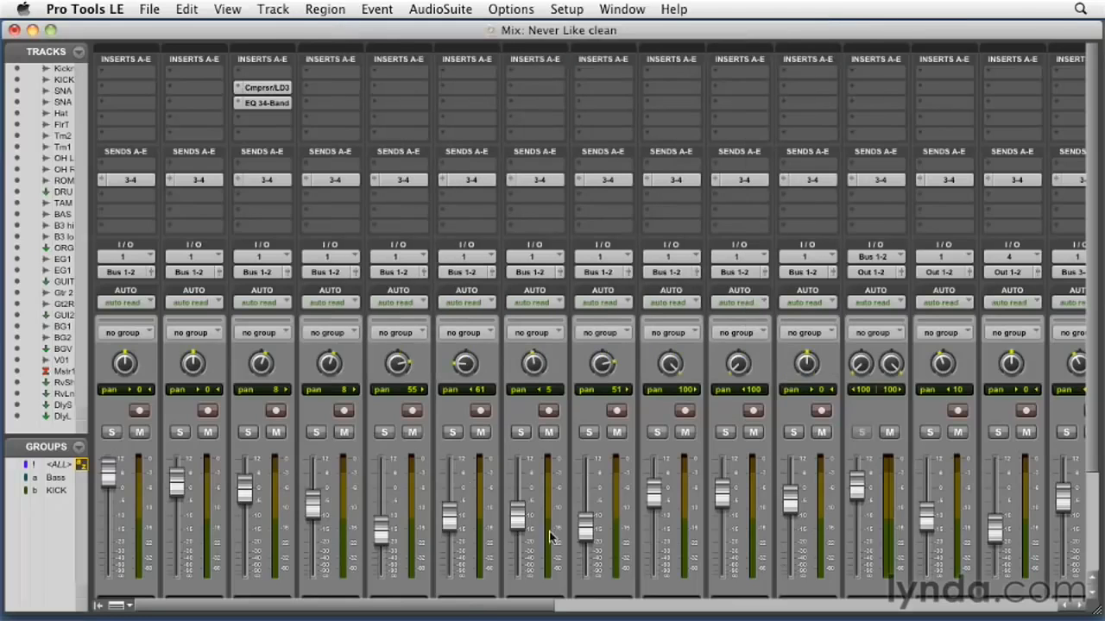
- Solo VOX.01, insert a Compressor/Limiter Dyn 3 (mono) above its EQ, and play the vocal with the compressor bypassed
click(572, 610)
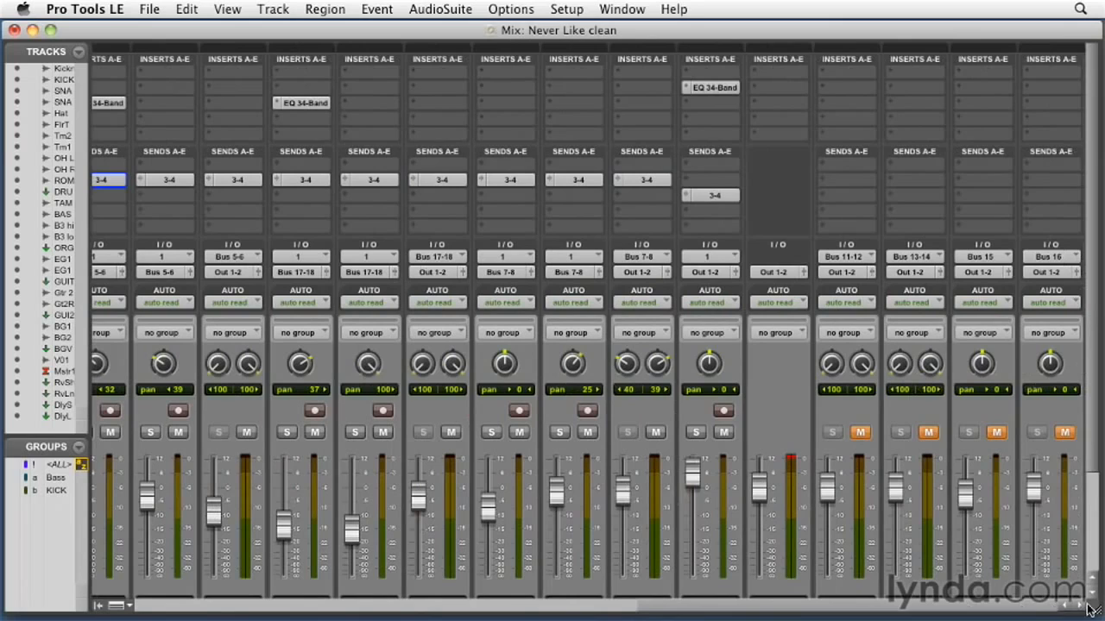
click(695, 432)
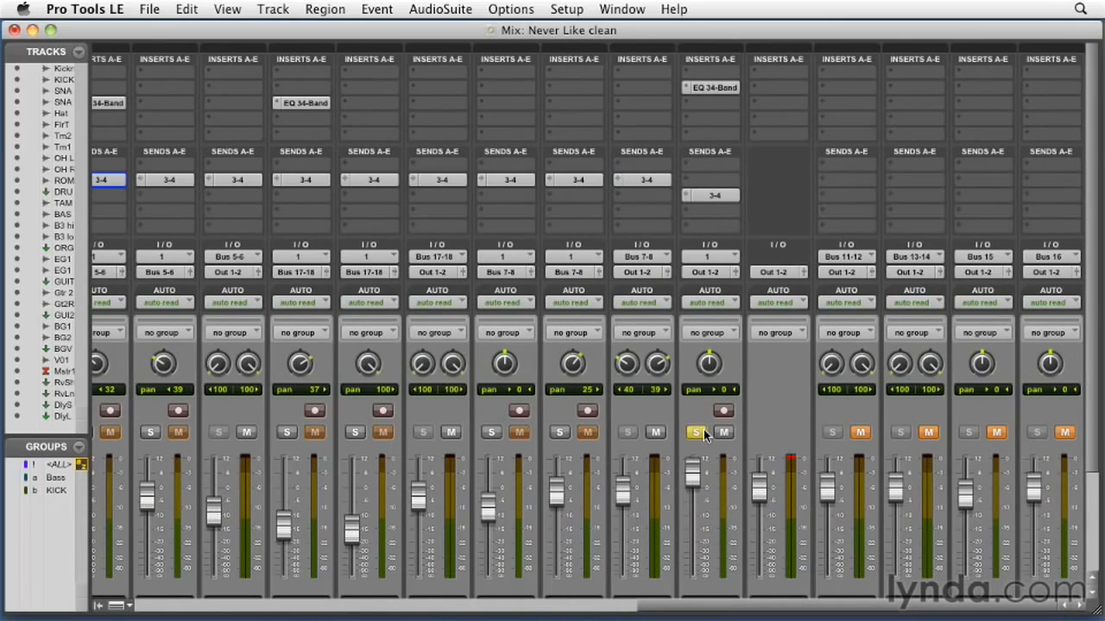
click(707, 76)
mouse_move(766, 97)
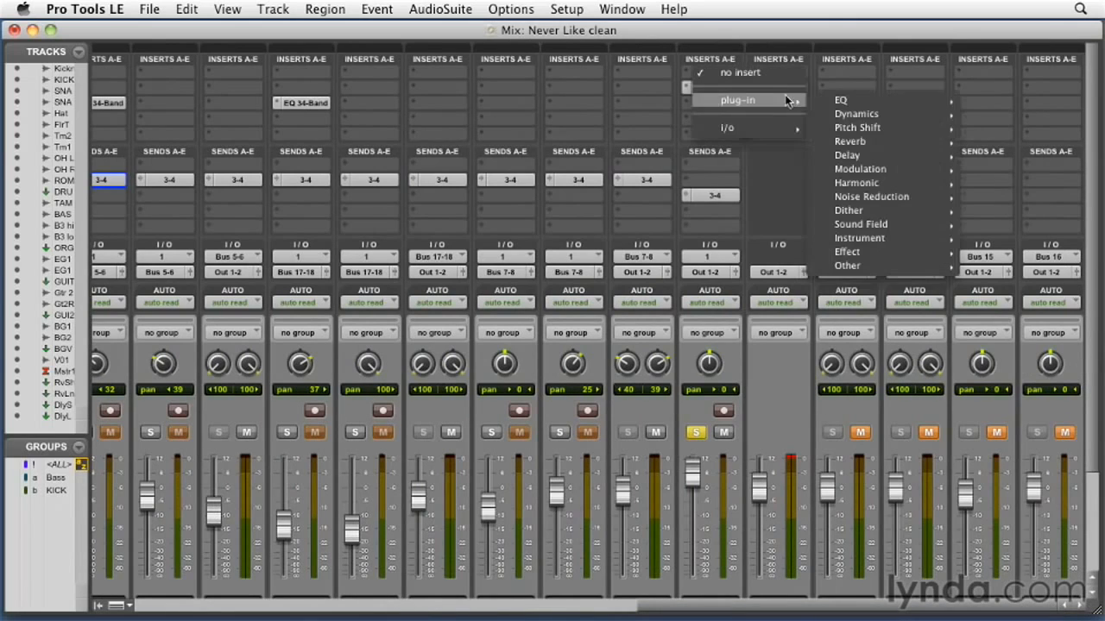
mouse_move(854, 113)
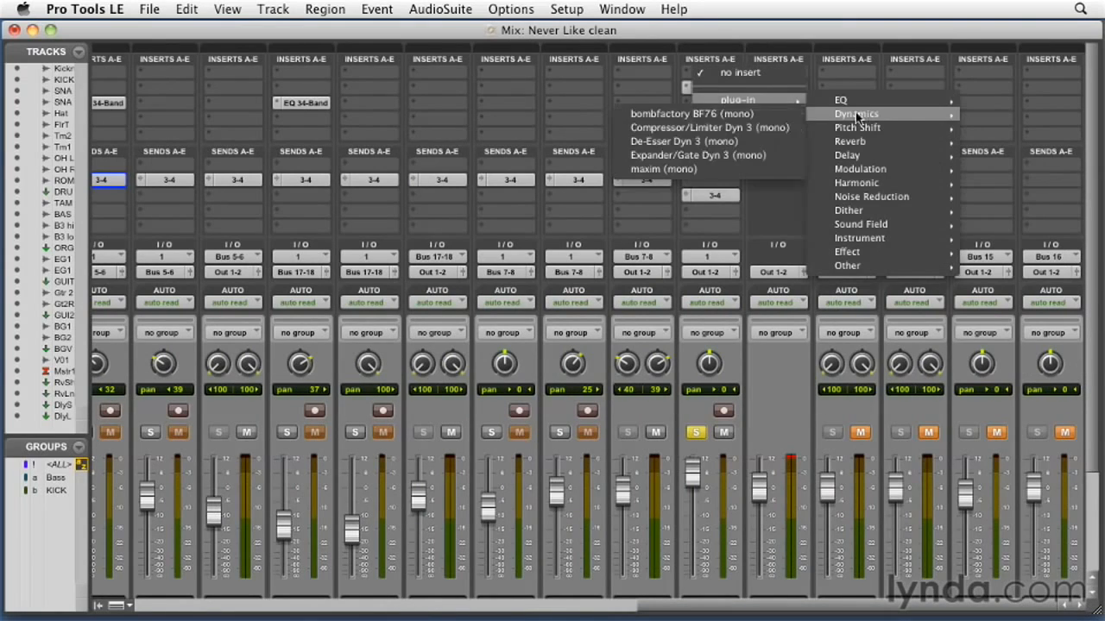
click(738, 127)
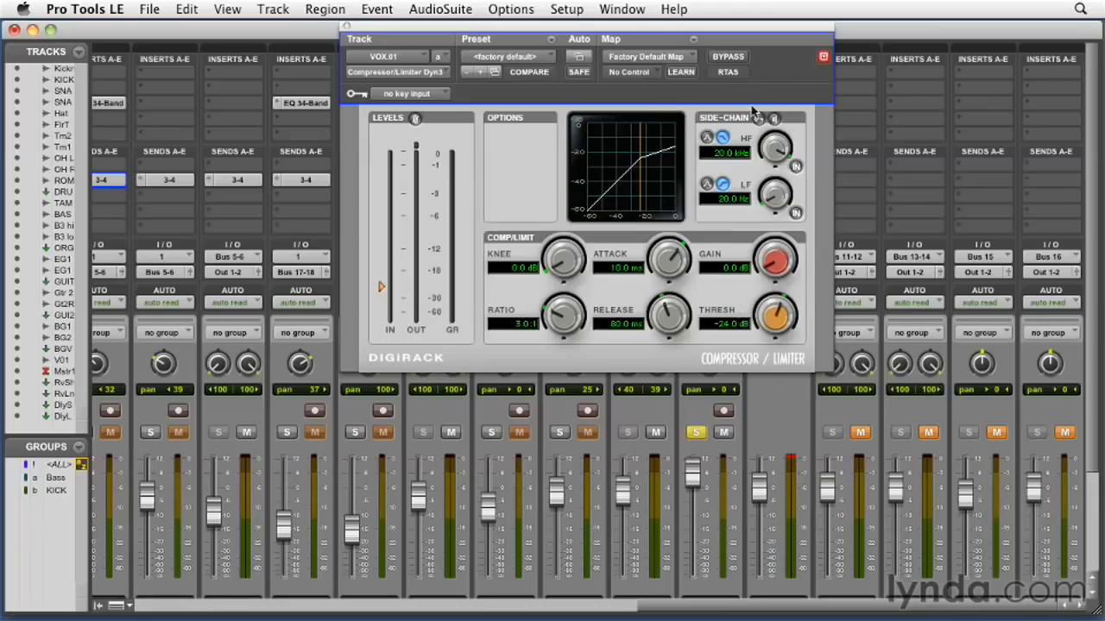
click(736, 58)
key(space)
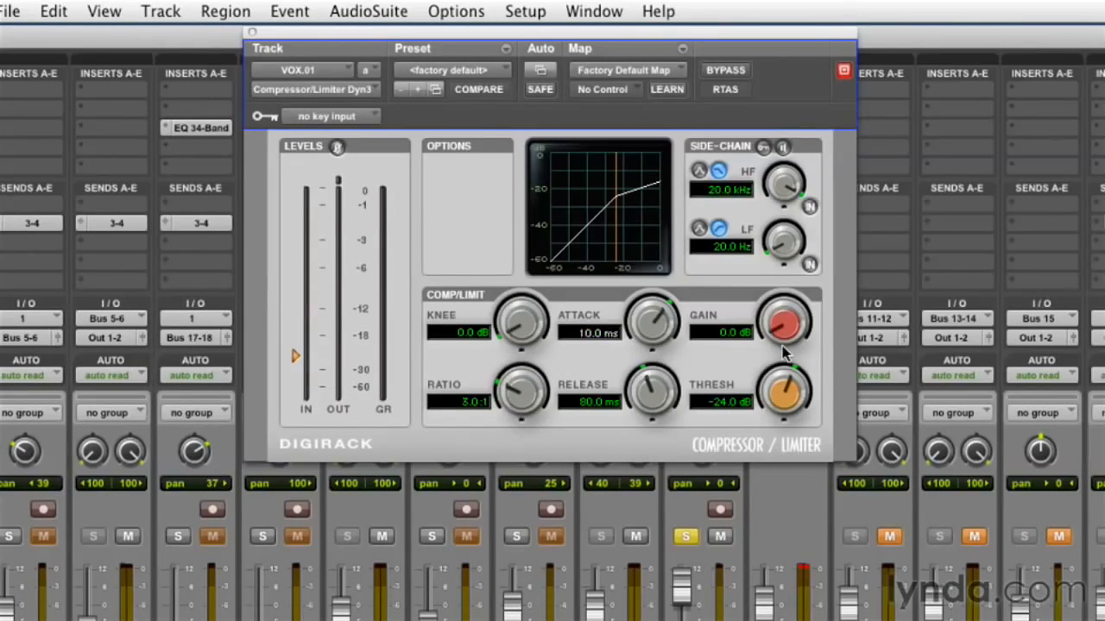
- Set the vocal compressor's attack to 188 ms and its release to 12.3 ms
text(1)
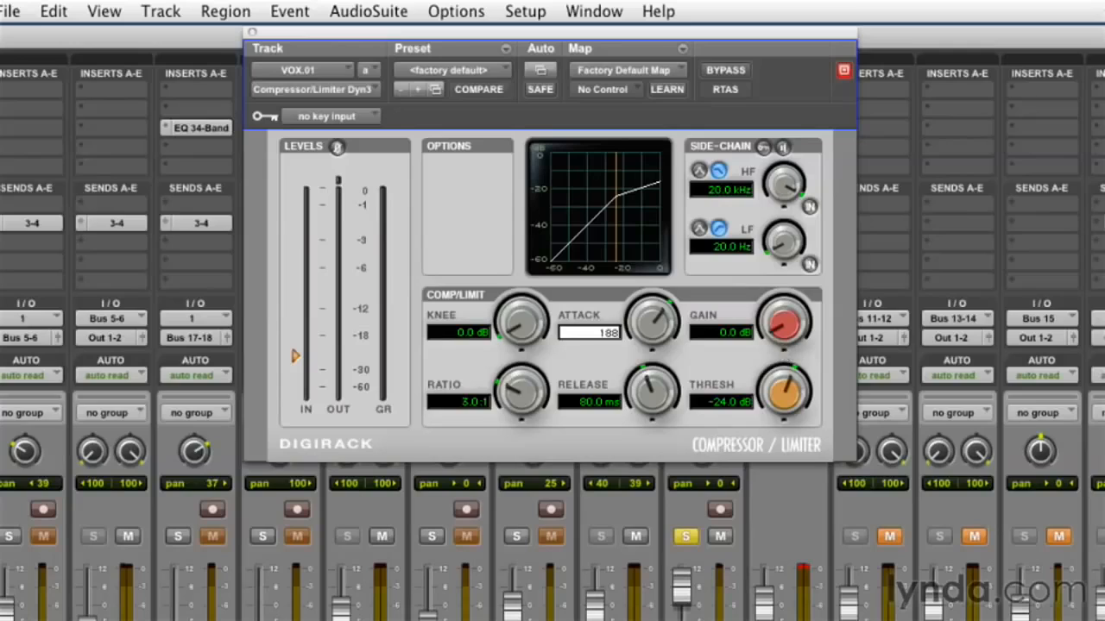
text(88)
key(Return)
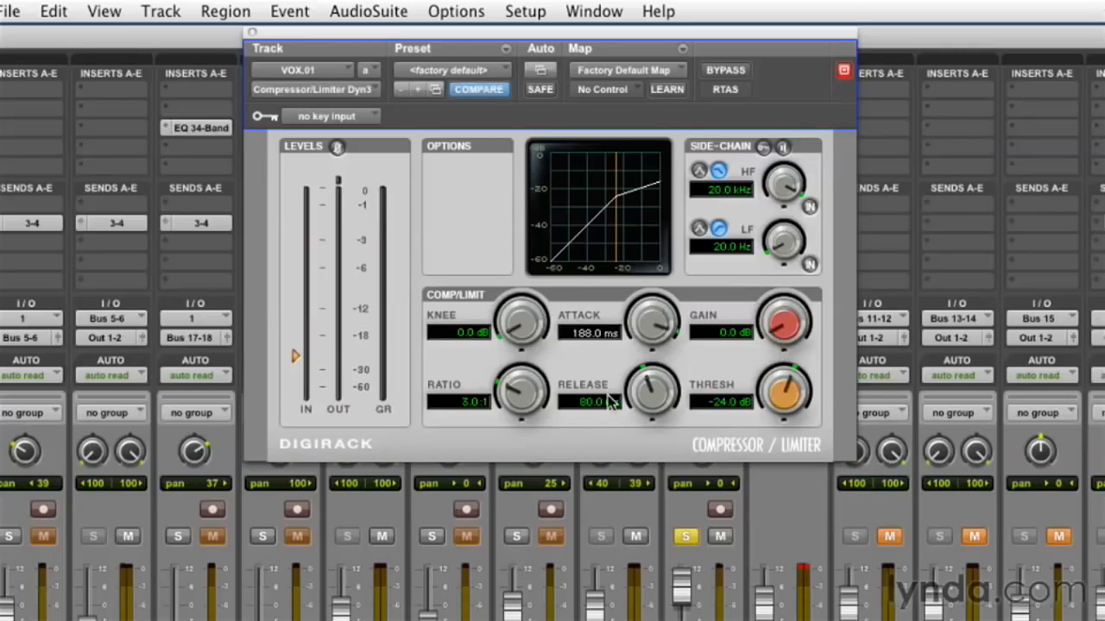
text(12)
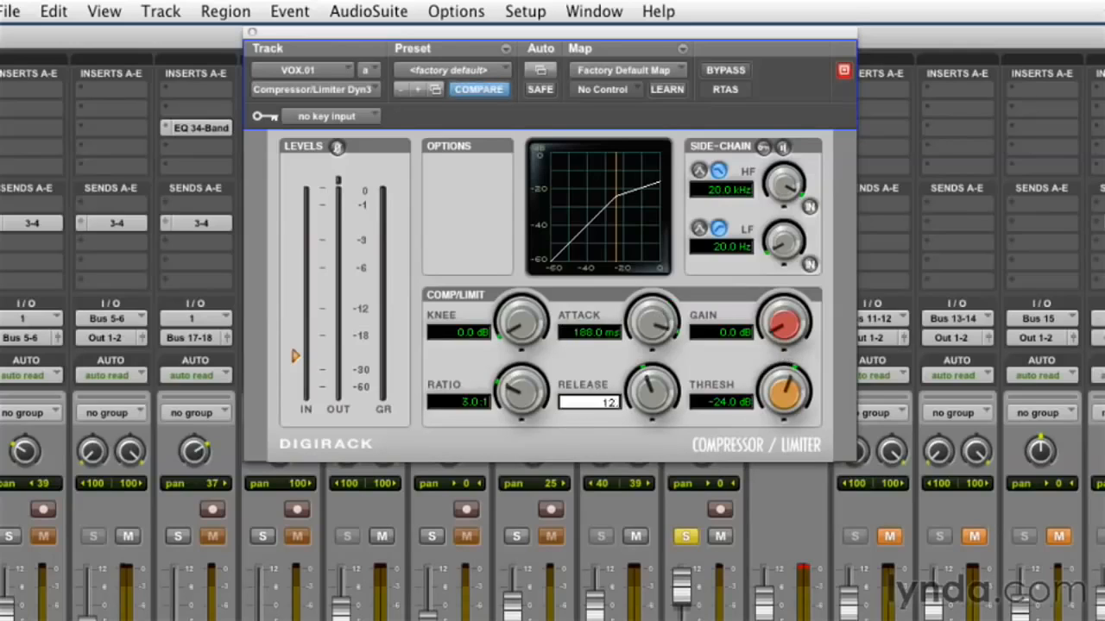
text(.3)
key(Return)
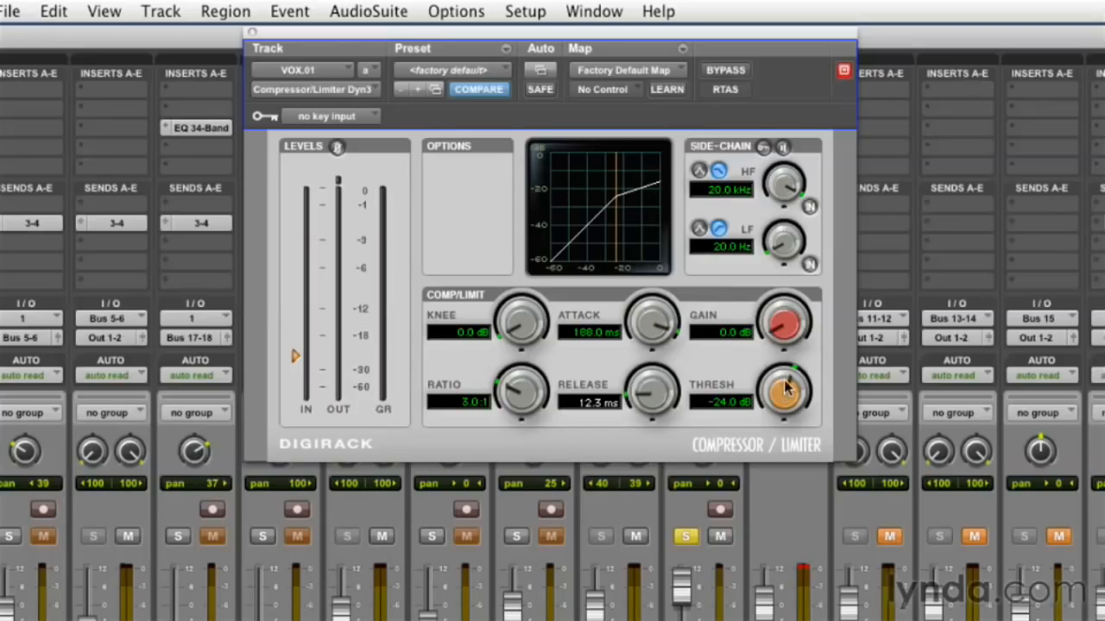
- Adjust the vocal compressor's threshold to -42.3 dB and its attack to 269.5 ms while listening to the soloed vocal
drag(785, 390, 758, 454)
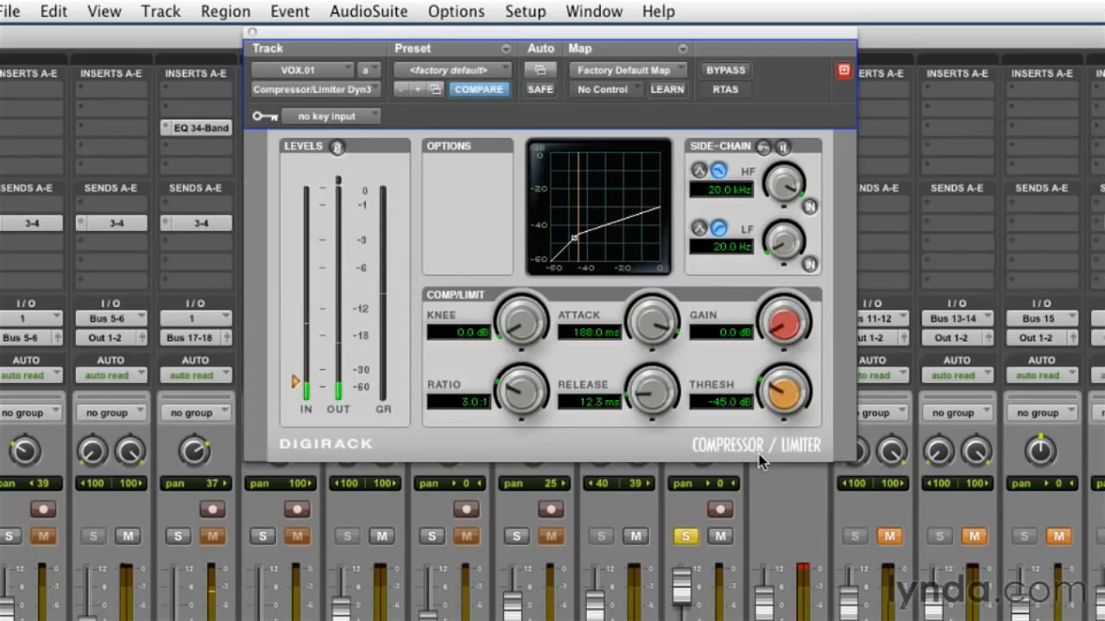
drag(772, 385, 772, 385)
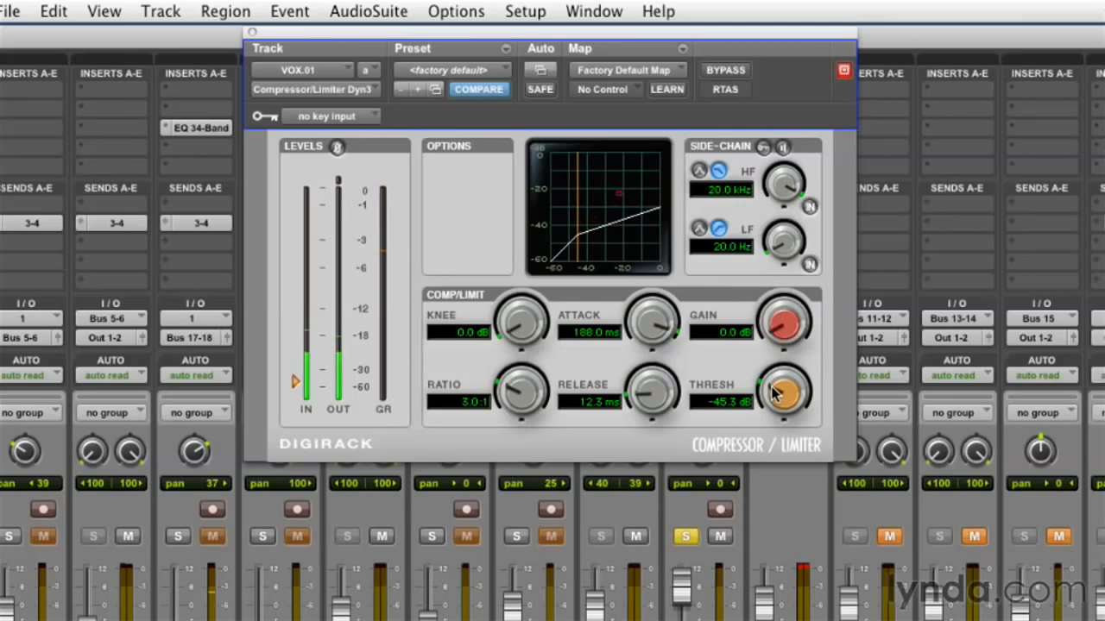
drag(773, 393, 773, 392)
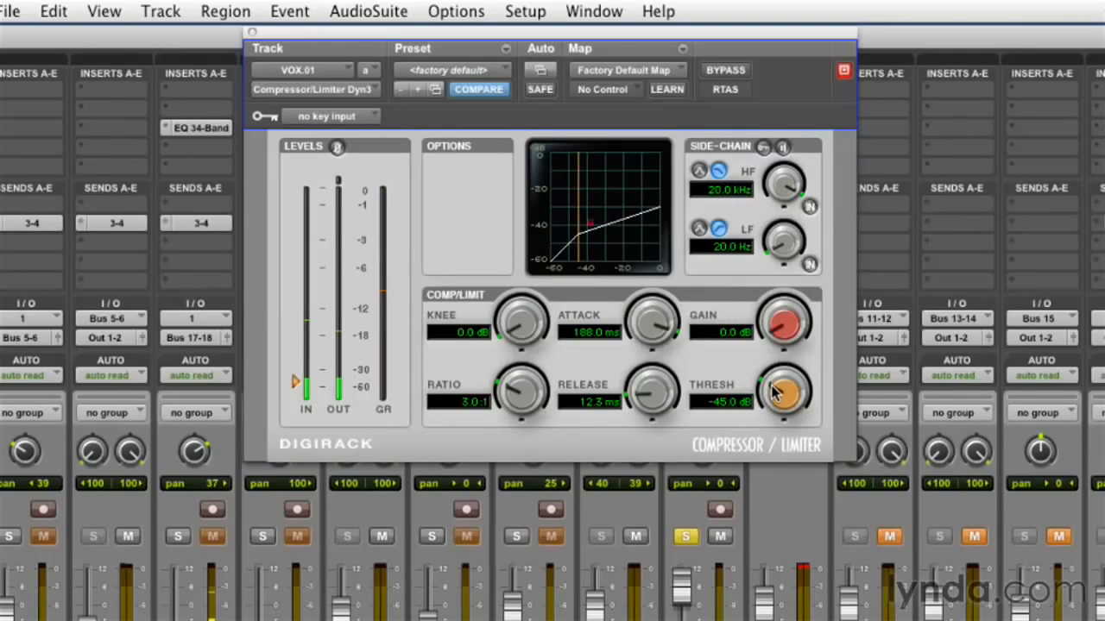
drag(773, 392, 773, 392)
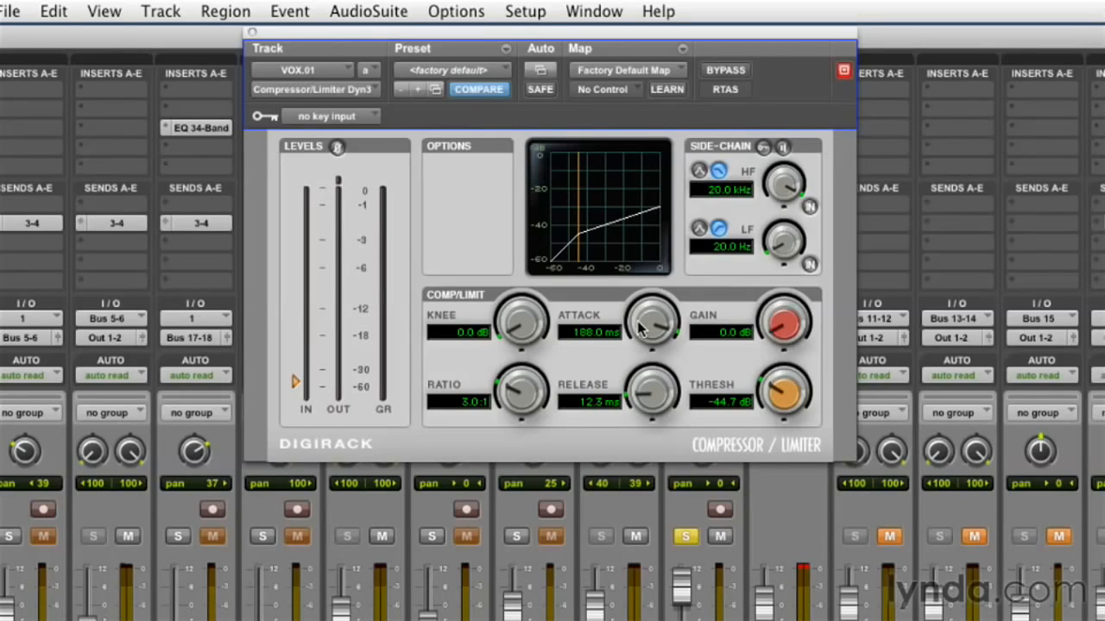
drag(640, 326, 643, 322)
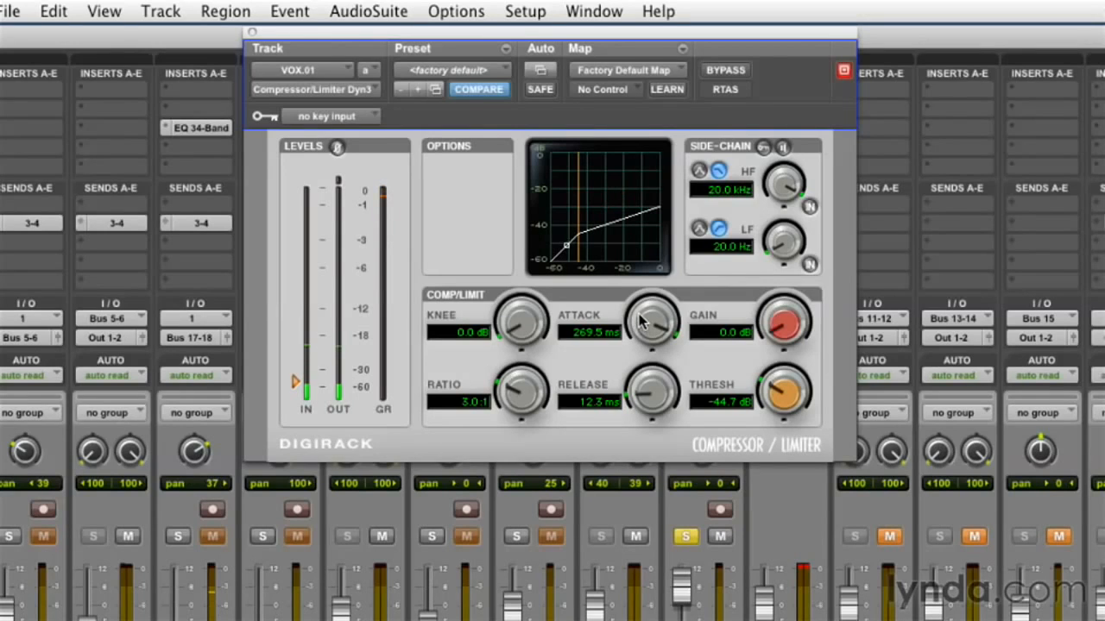
drag(777, 390, 779, 381)
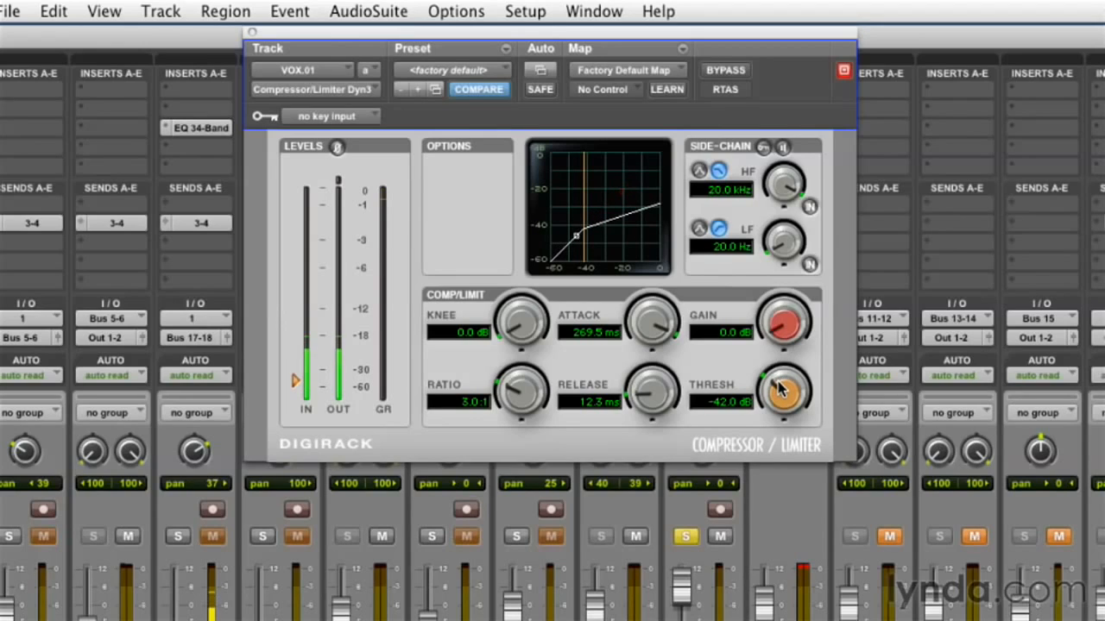
drag(779, 385, 776, 387)
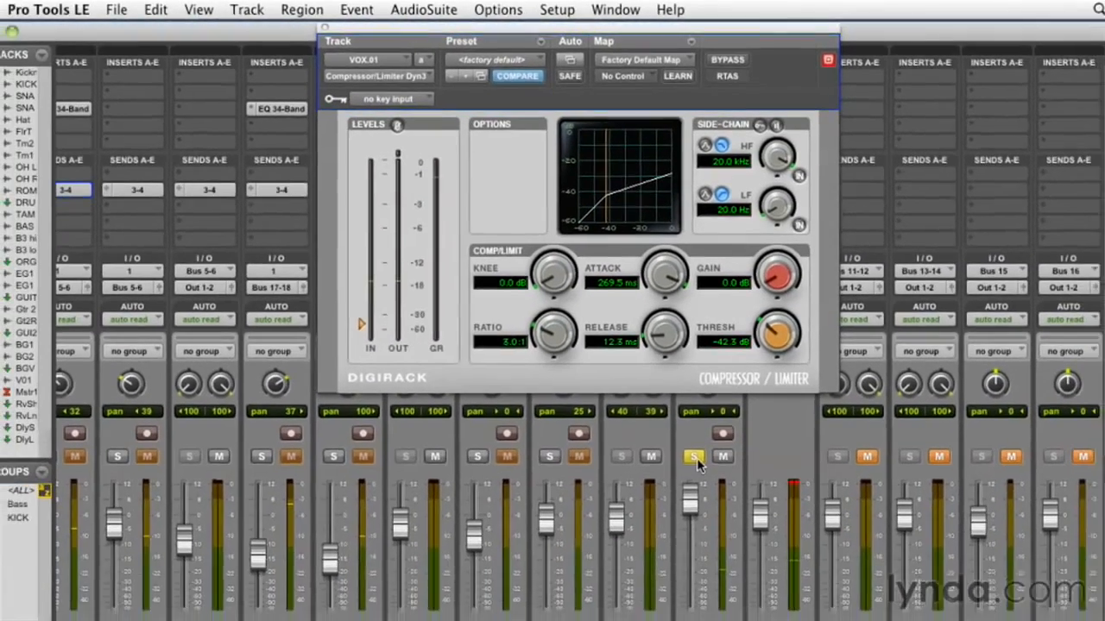
- Unsolo the vocal, set its compressor gain to 0.8 dB, and compare it bypassed and active in the full mix
click(686, 539)
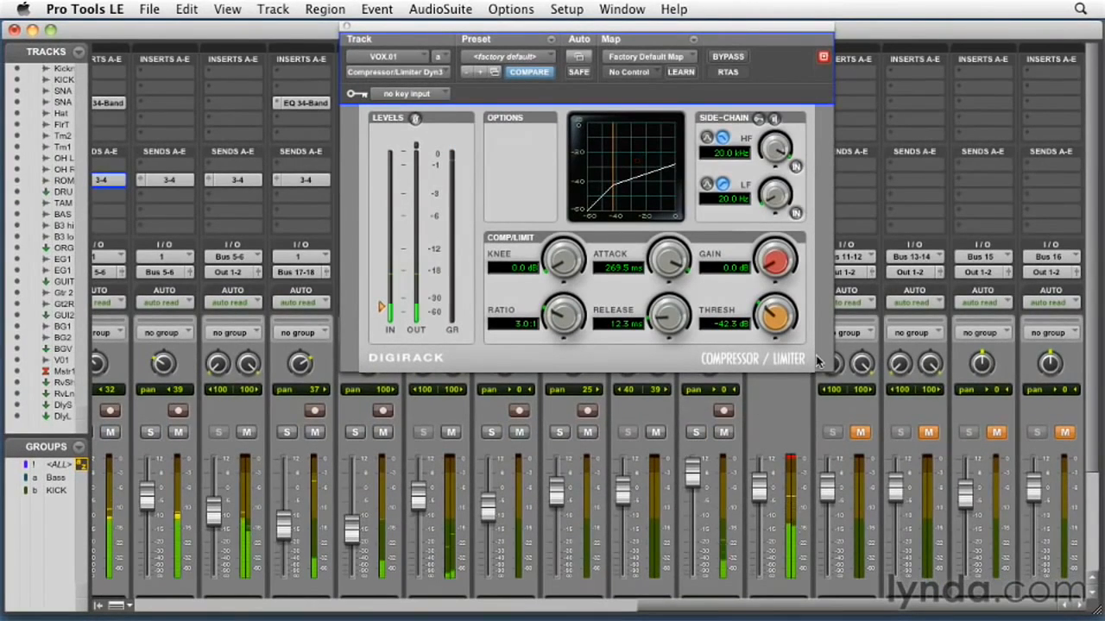
drag(764, 269, 764, 265)
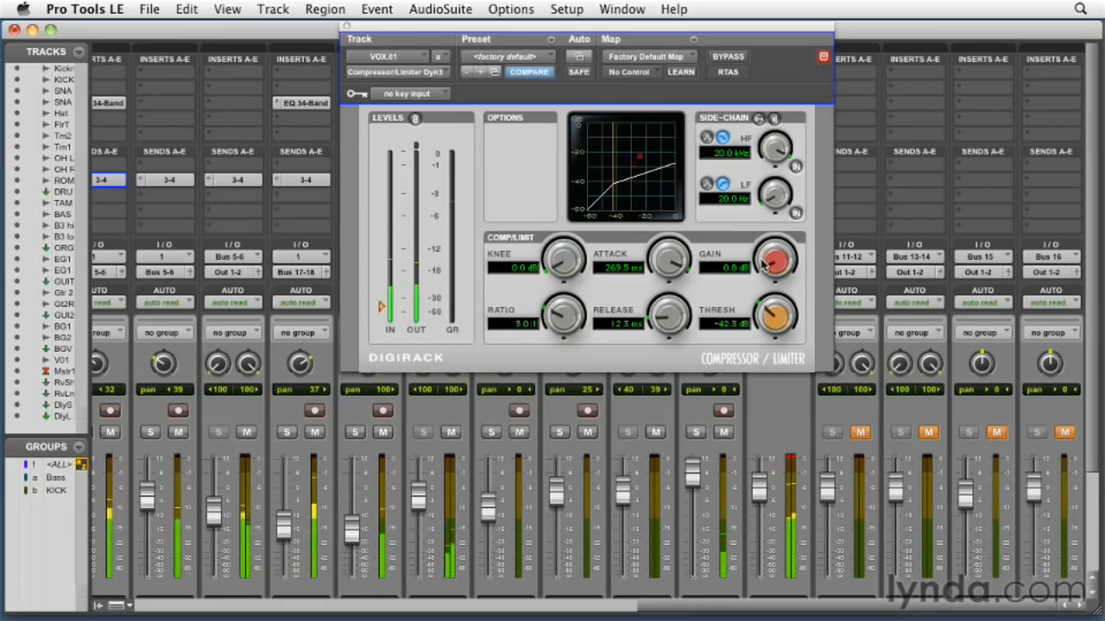
click(726, 58)
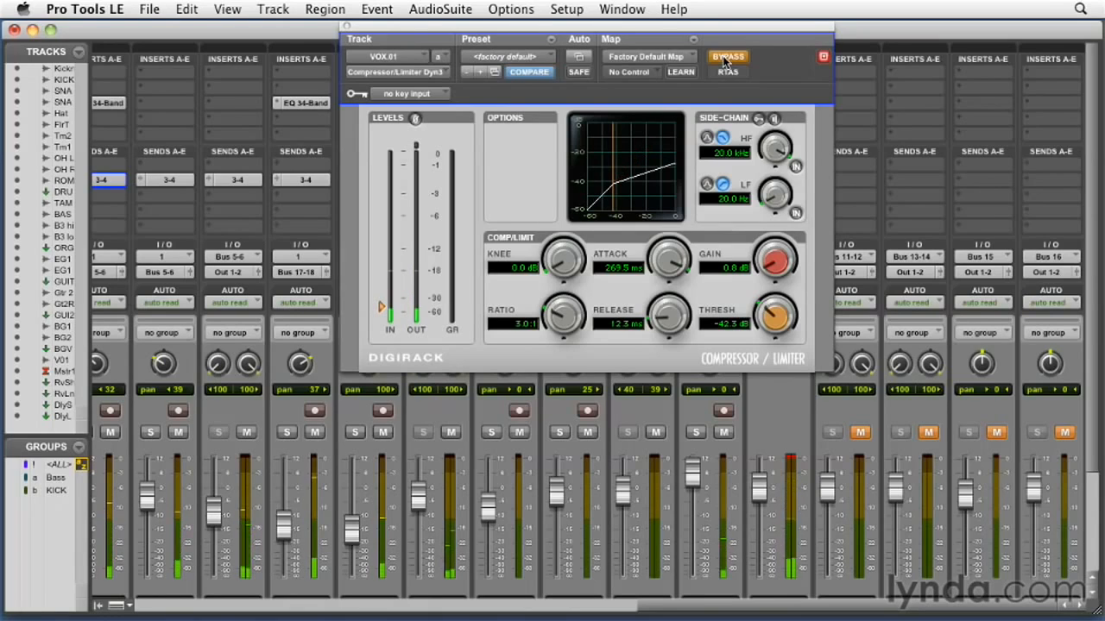
click(728, 58)
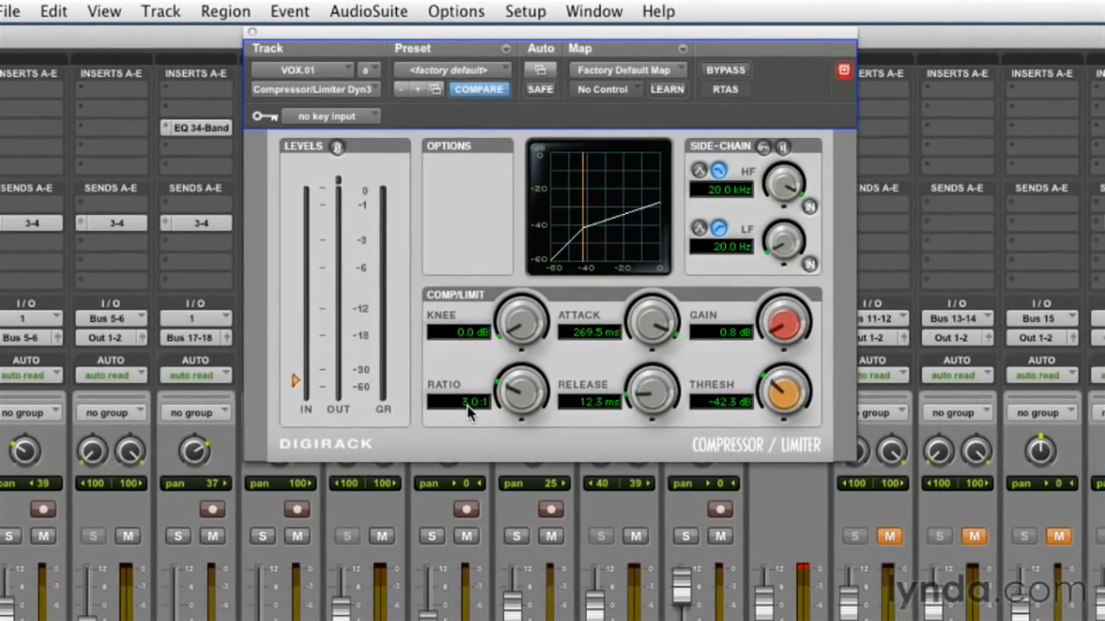
- Demonstrate ratios up to 11.1:1, bring the ratio back to 4.0:1, and lower the vocal compressor's threshold to -46.5 dB
drag(514, 395, 557, 335)
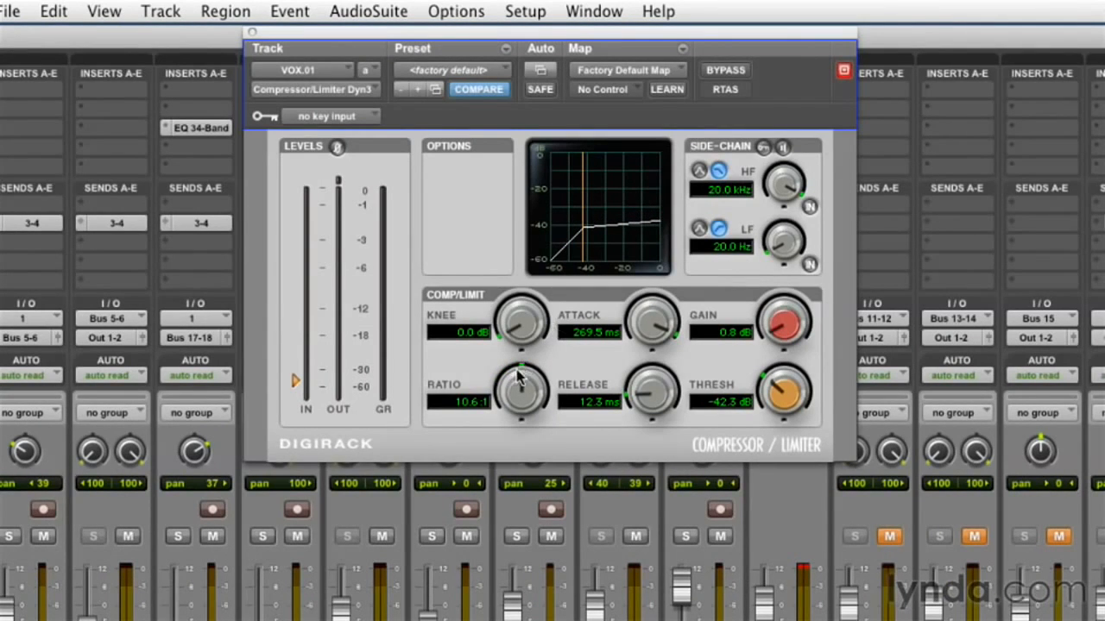
mouse_move(515, 373)
mouse_down()
mouse_move(507, 408)
mouse_move(521, 376)
mouse_up()
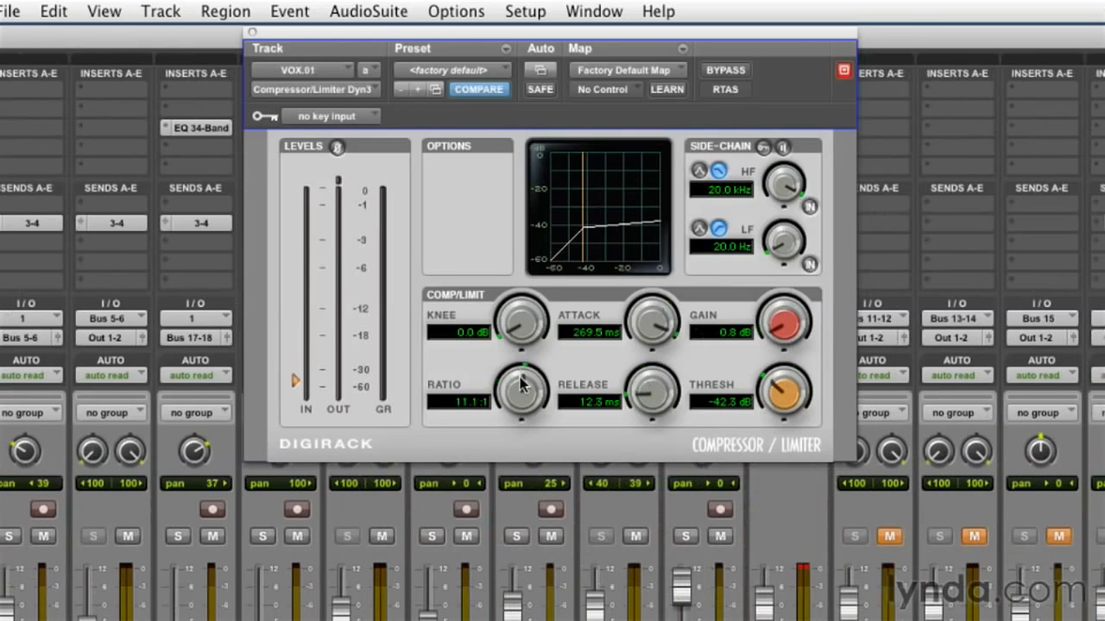
drag(521, 387, 467, 362)
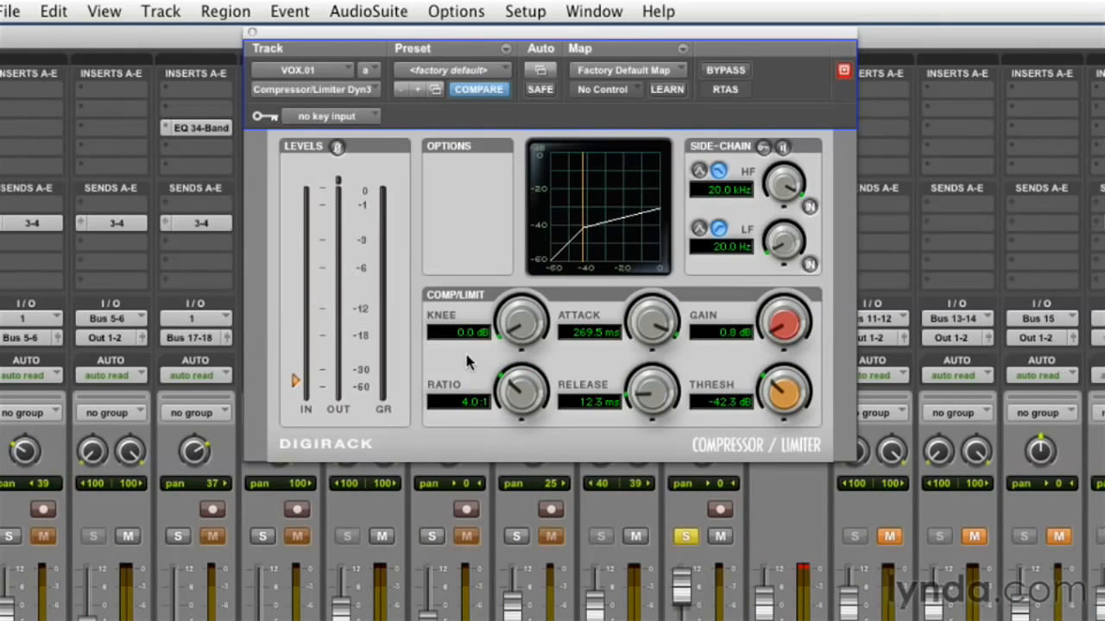
drag(774, 390, 772, 405)
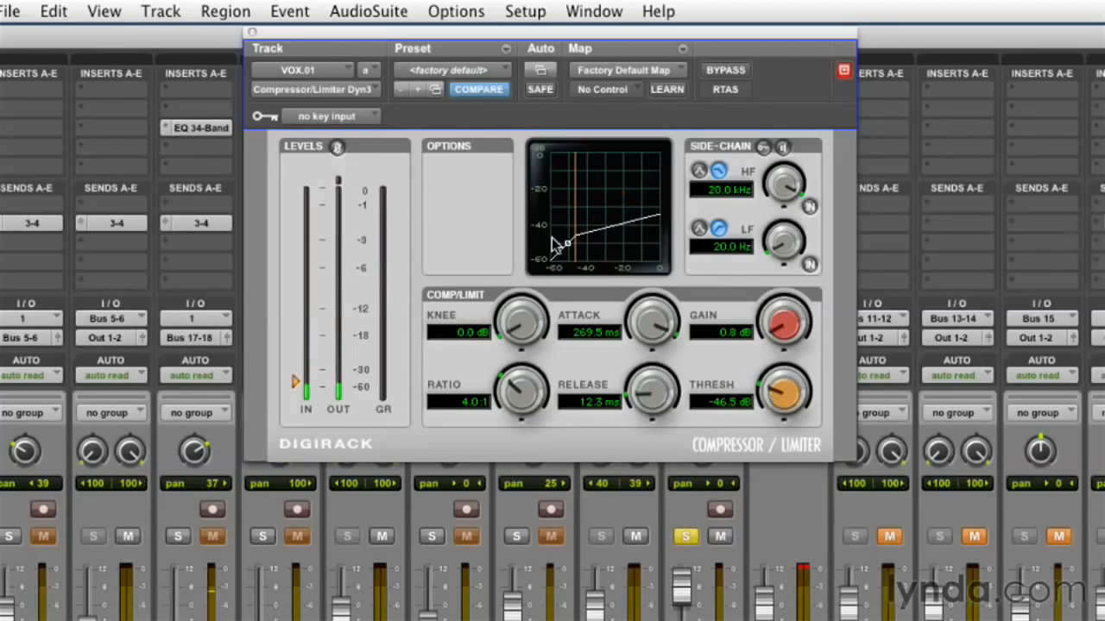
- Raise the vocal compressor's ratio through 10.1:1 to 30.6:1 and unsolo the vocal to hear it in the mix
drag(517, 401, 534, 347)
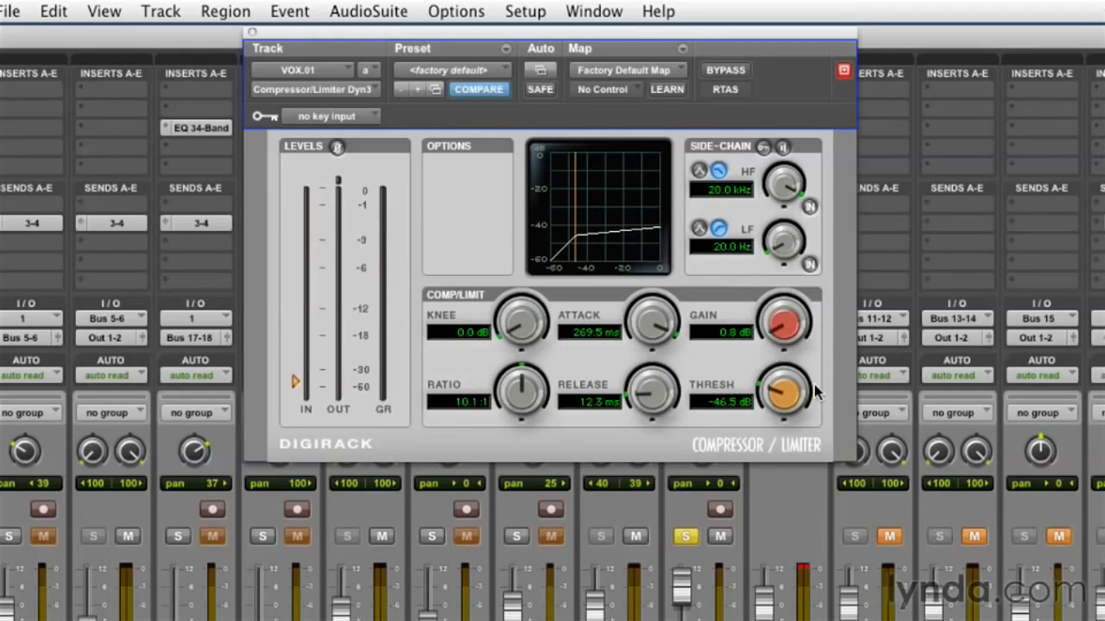
drag(520, 390, 528, 347)
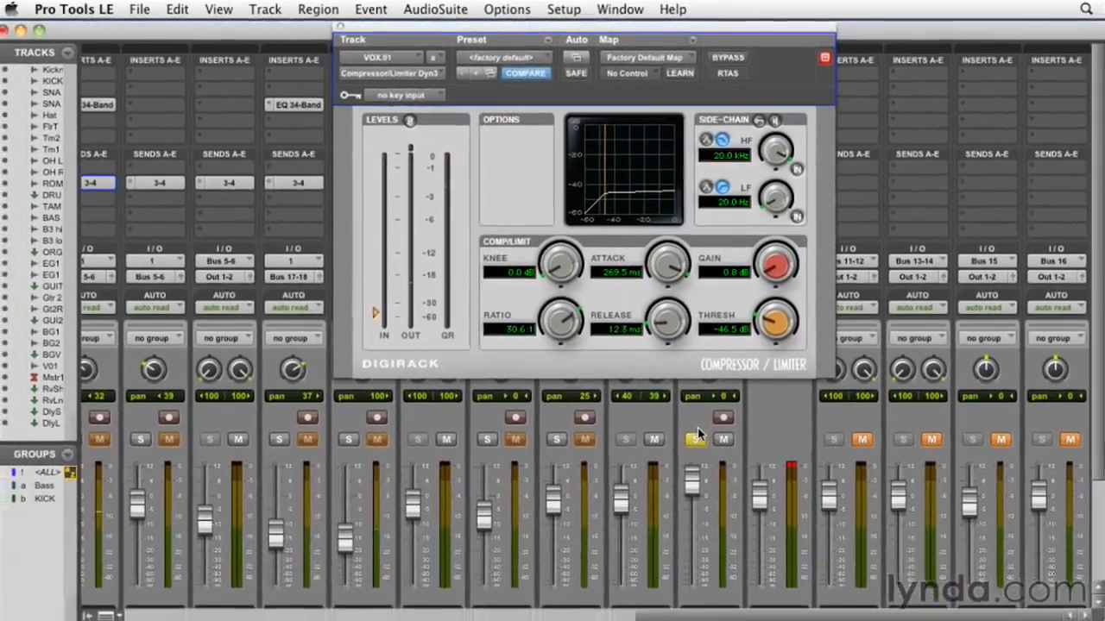
click(687, 526)
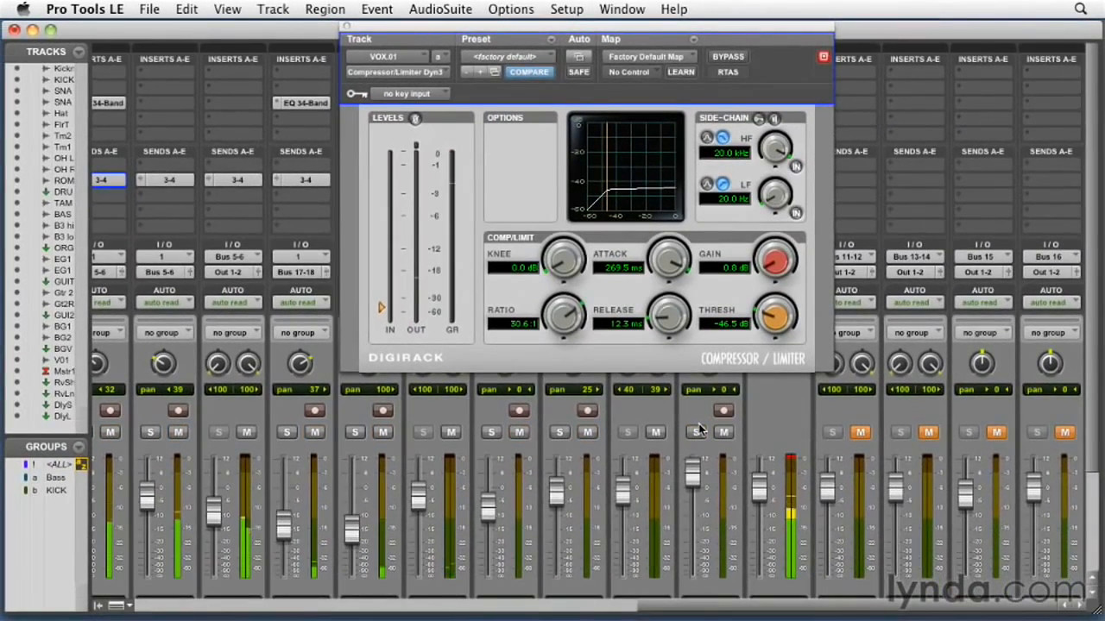